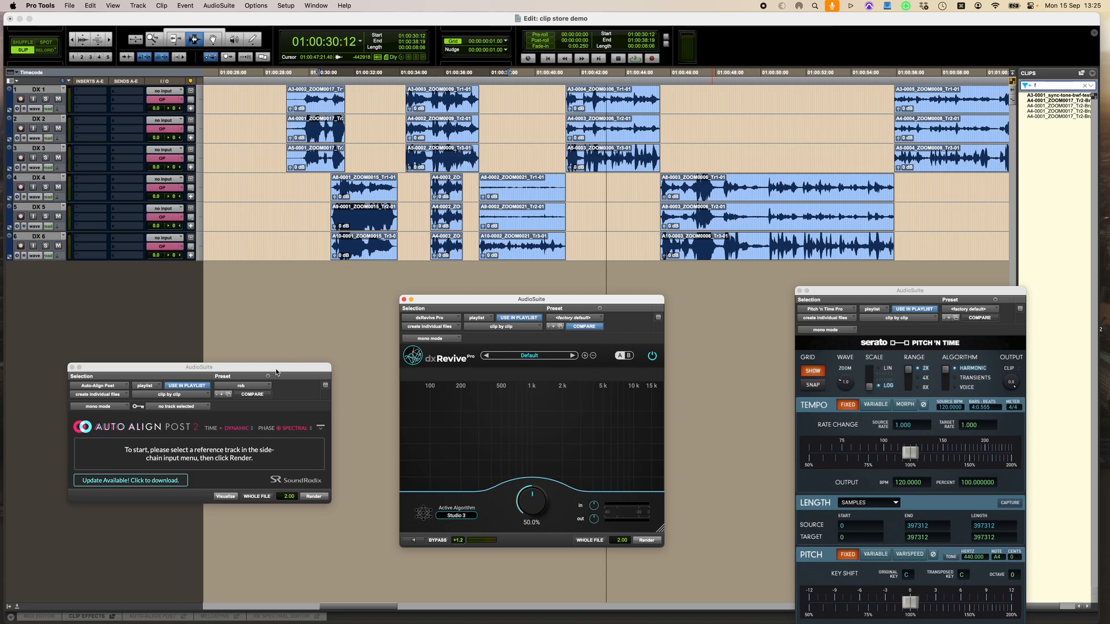
Close the three open AudioSuite plug-in windows
key(super+w)
key(super+w)
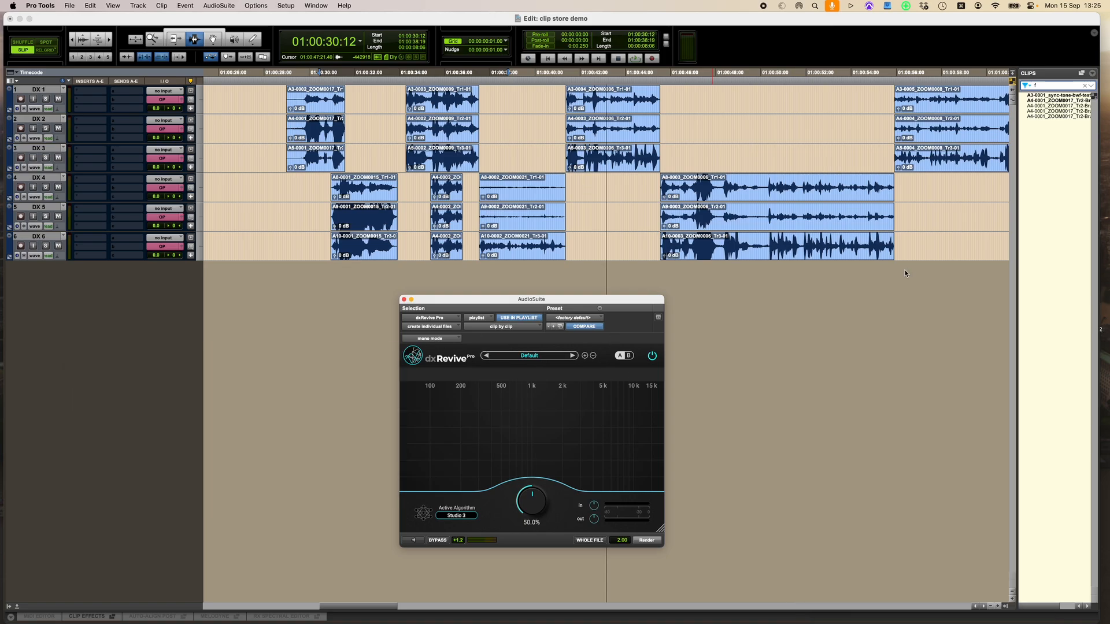
key(super+w)
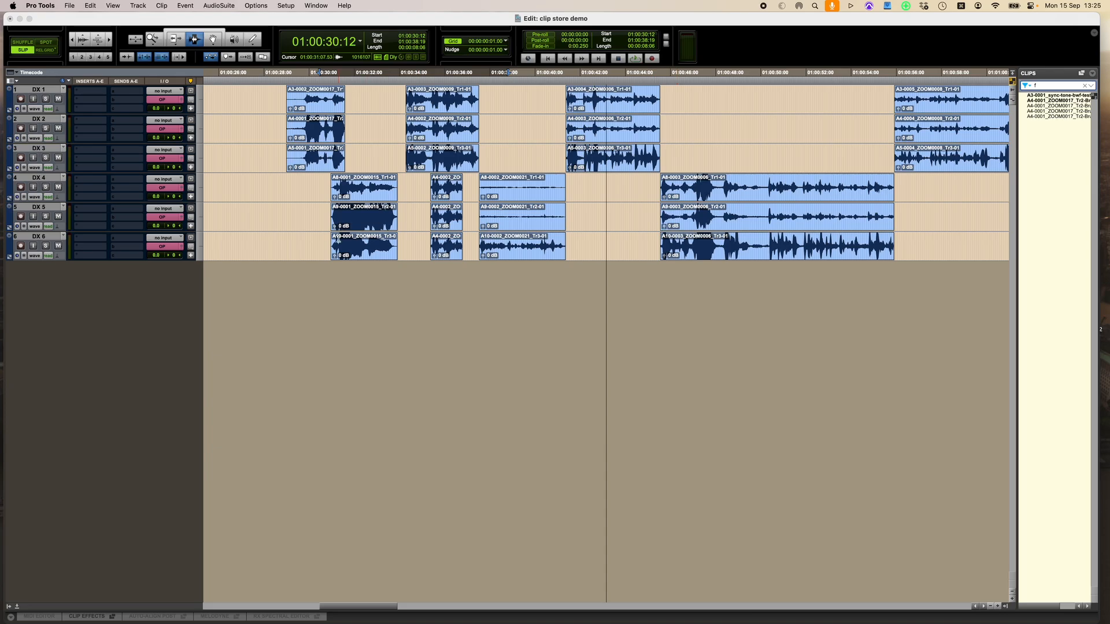
Select the first clip on DX 6 and start the clip store, naming the first track raw and choosing to create new tracks
click(366, 247)
double_click(366, 248)
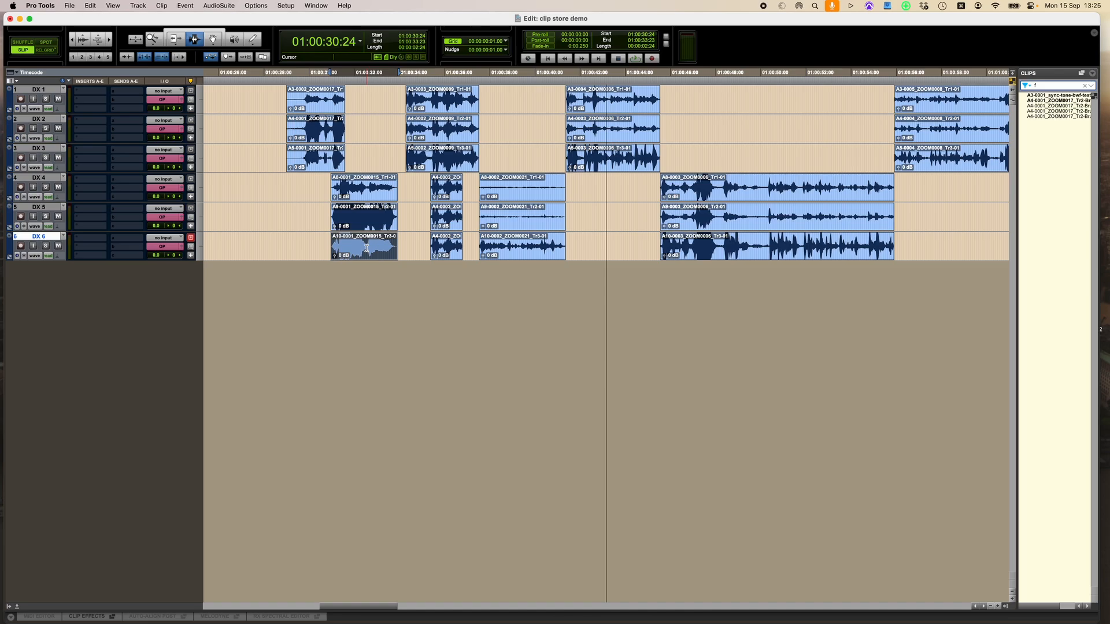
key(super+alt+f)
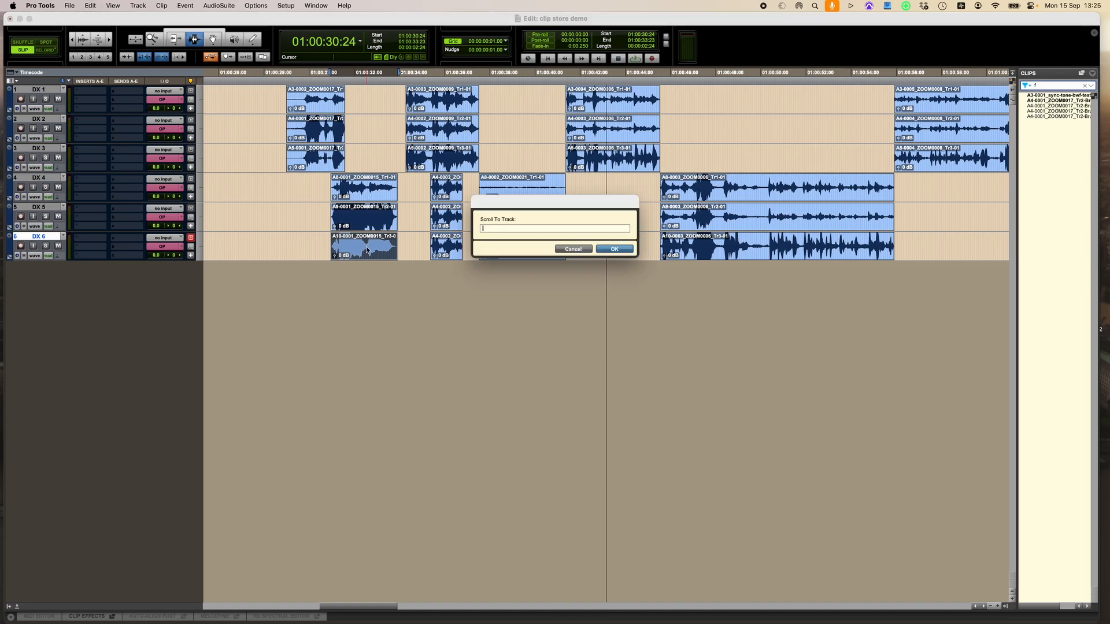
text(raw2 1)
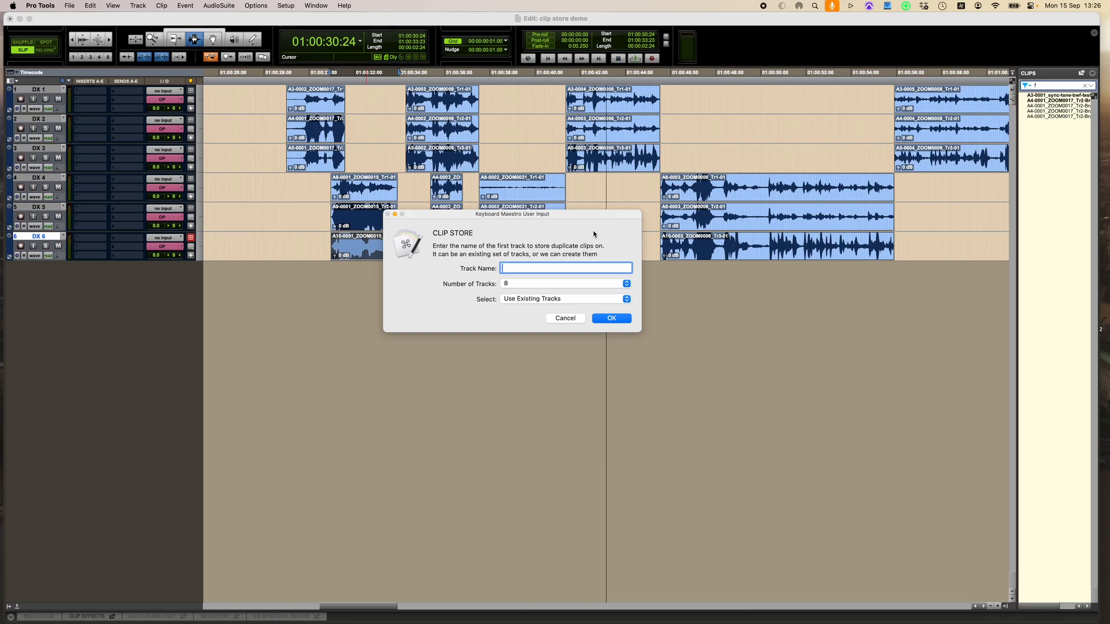
text(aw)
click(544, 300)
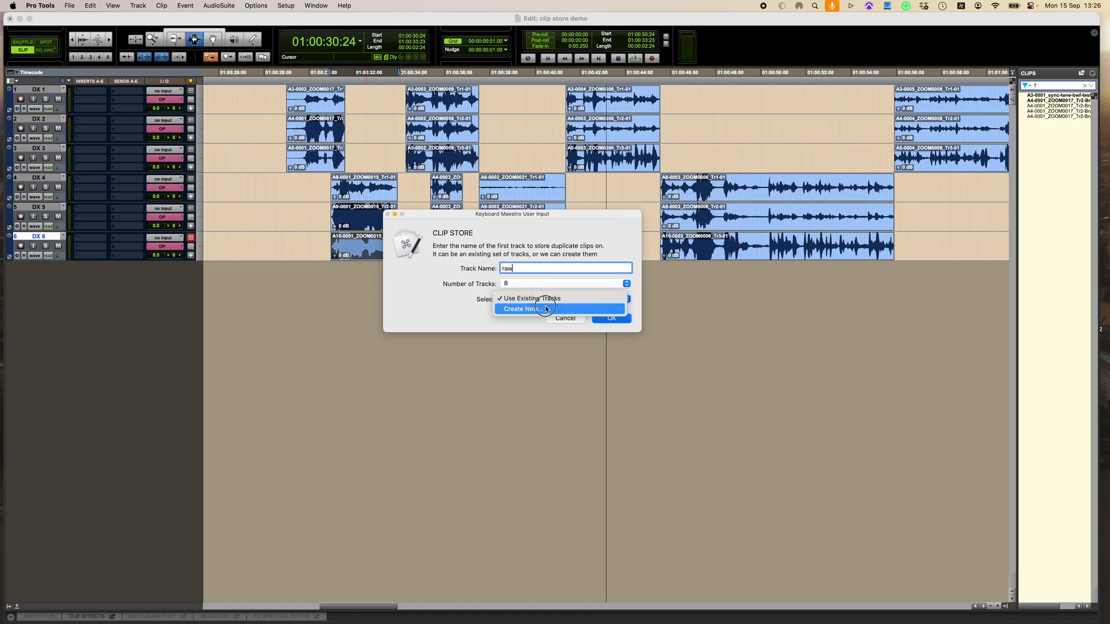
click(547, 309)
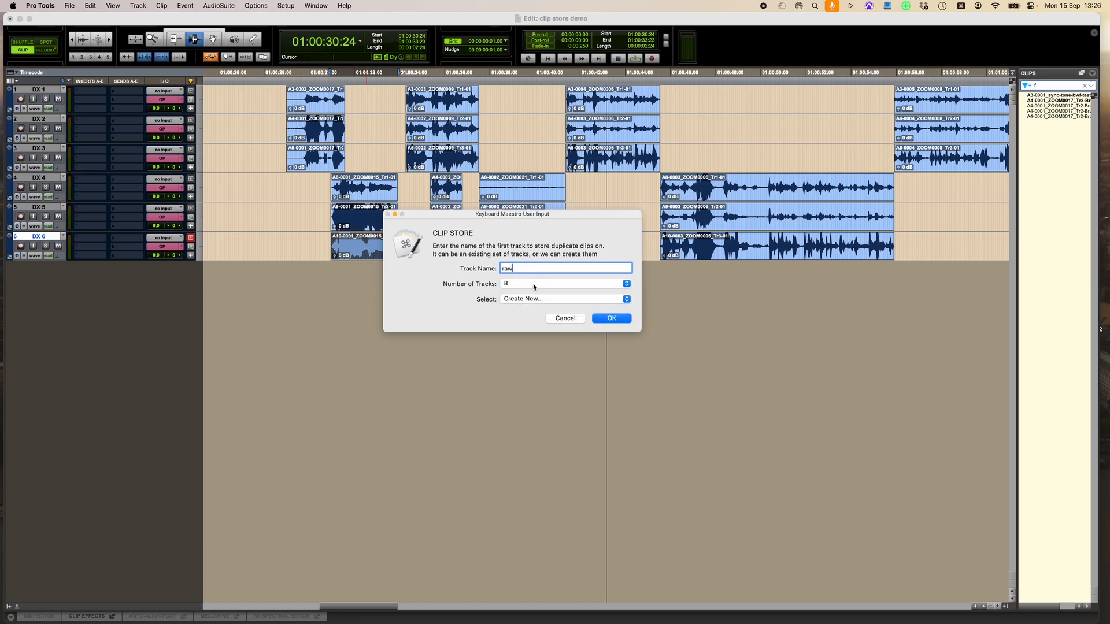
Keep the number of clip store tracks at 8 and confirm the clip store
click(576, 284)
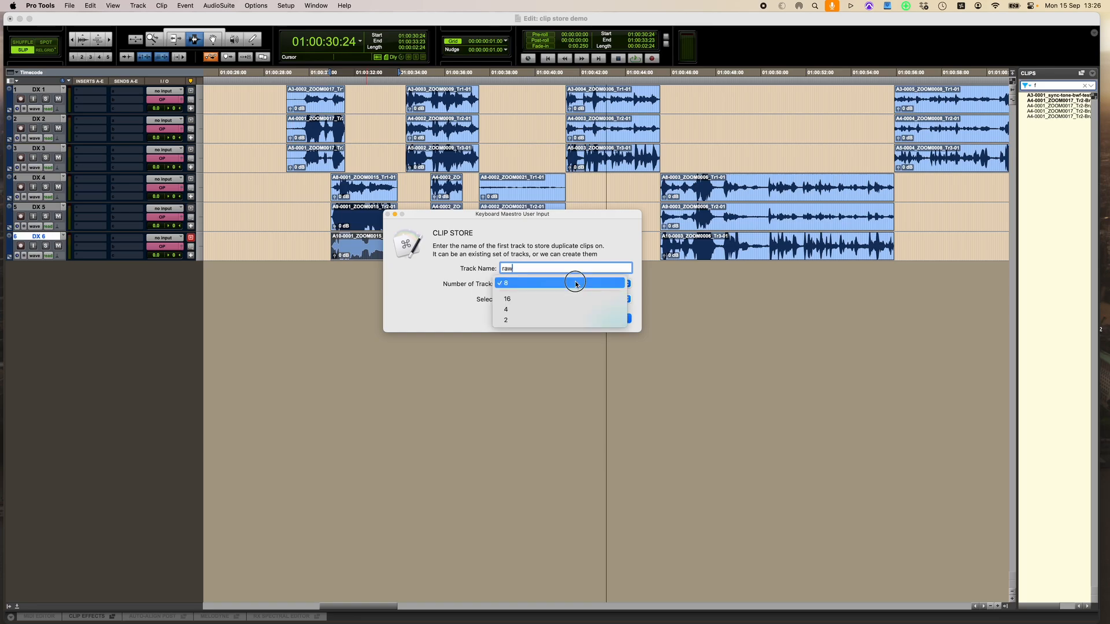
click(446, 301)
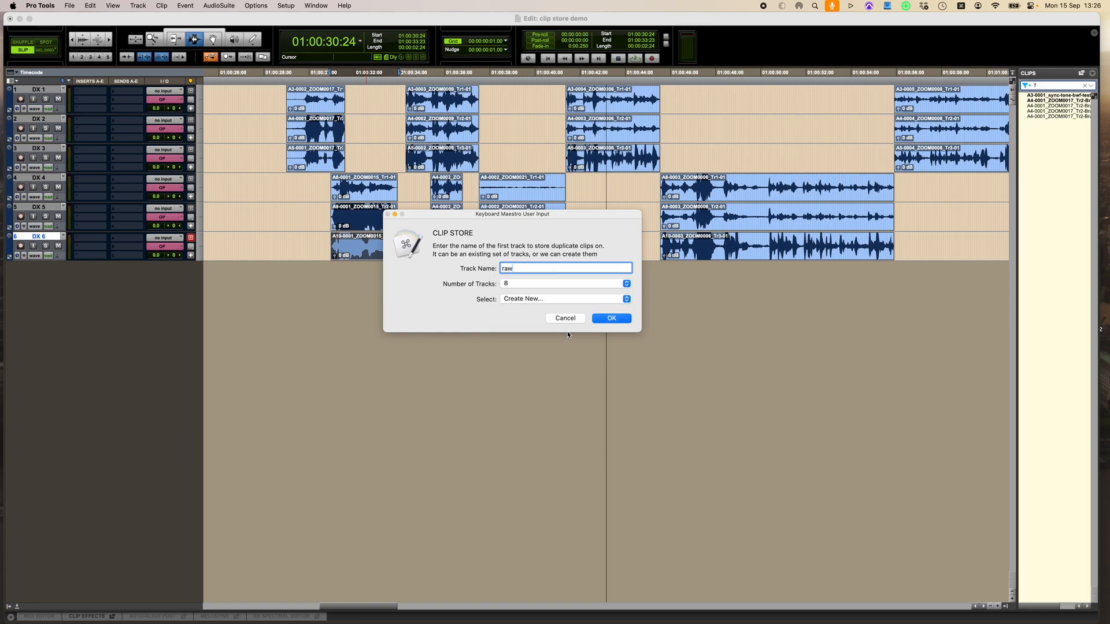
click(621, 320)
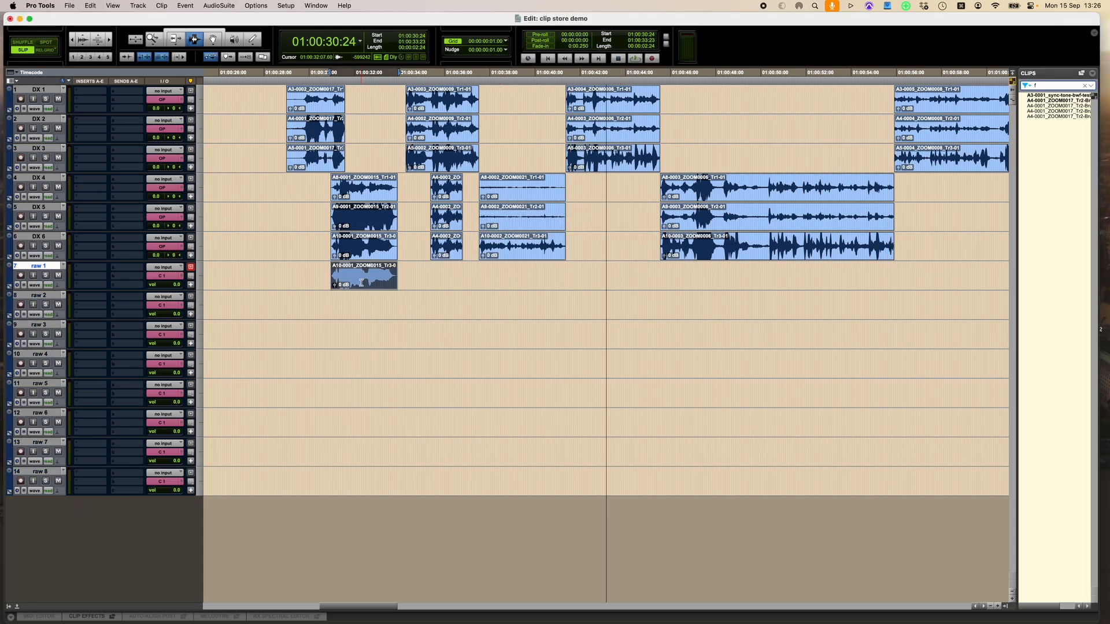
Select tracks raw 1 through raw 8 and move them into a new basic folder named RAW
double_click(361, 283)
drag(315, 282, 468, 480)
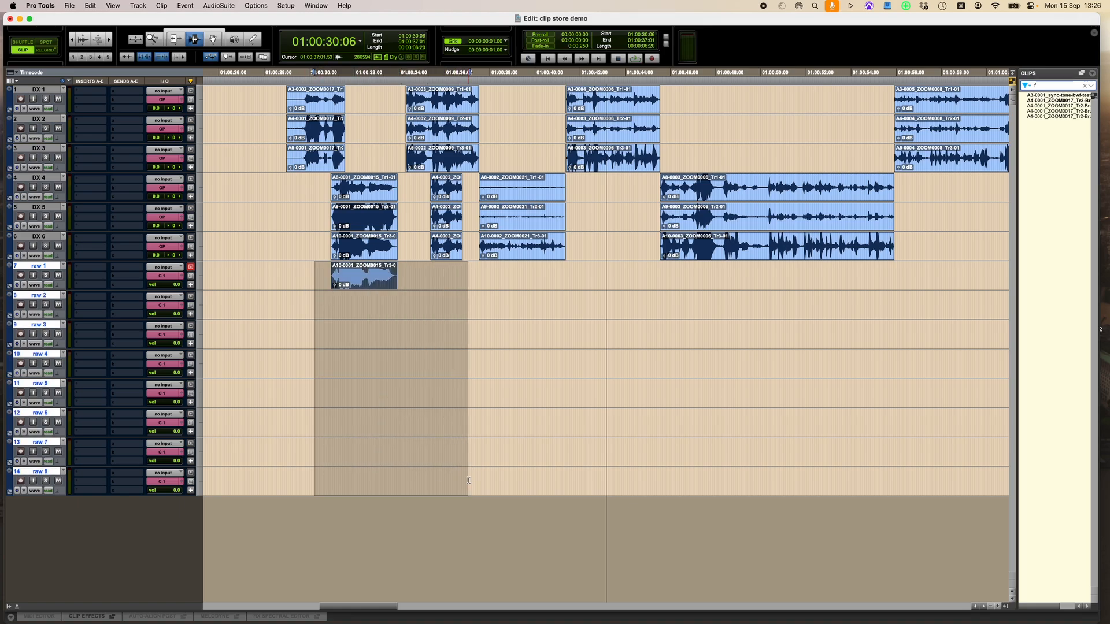
key(super+alt+shift+n)
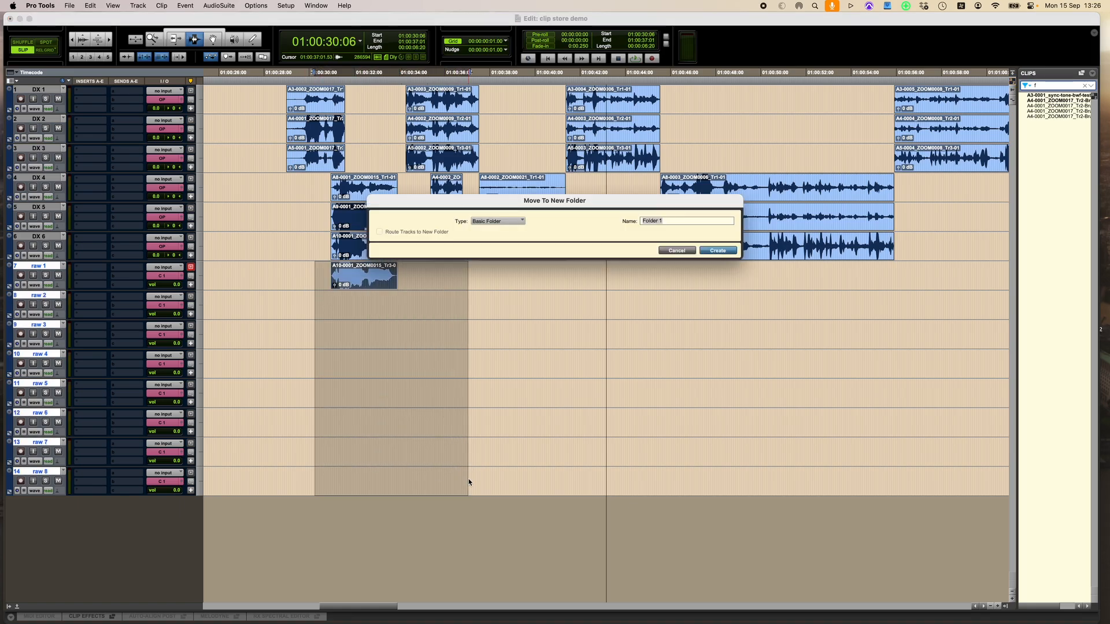
text(RAW)
key(Return)
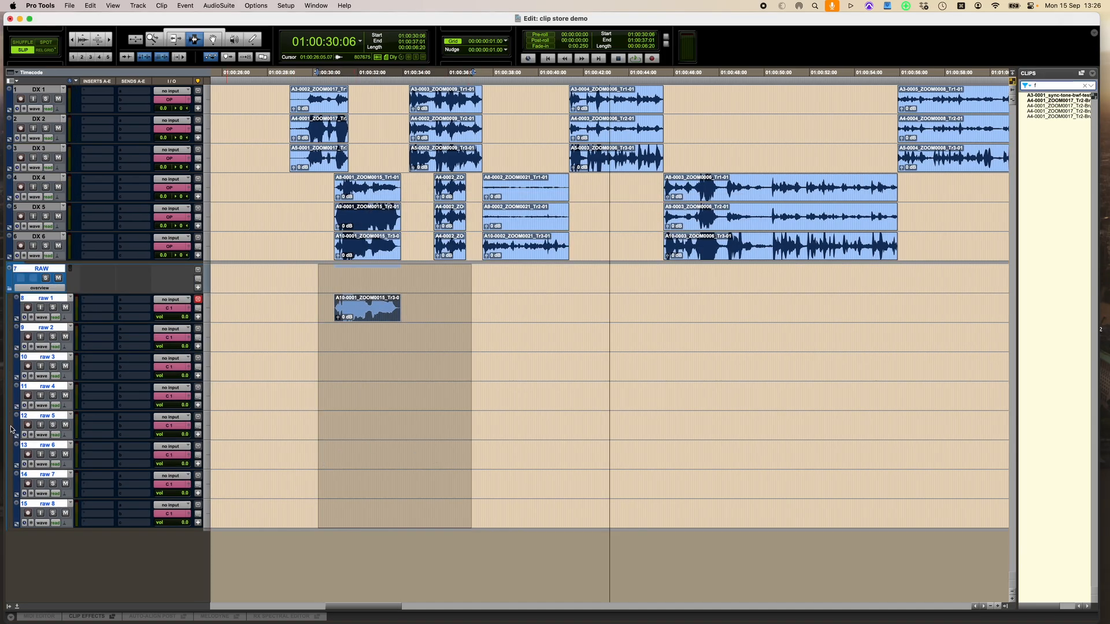
Make the tracks in the RAW folder inactive
right_click(51, 269)
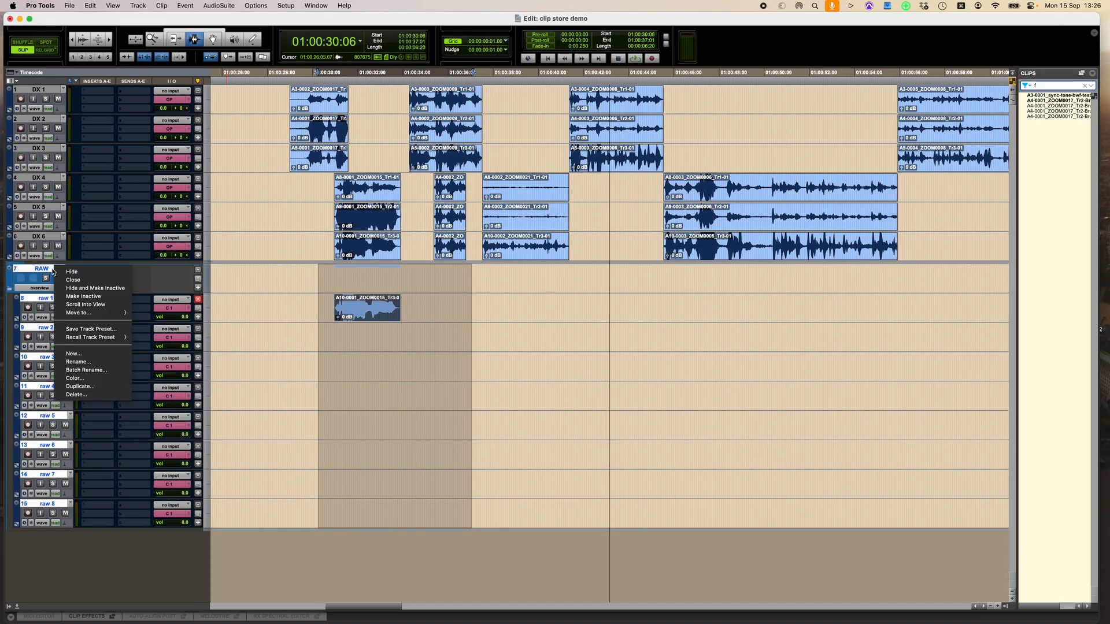
click(112, 295)
click(369, 338)
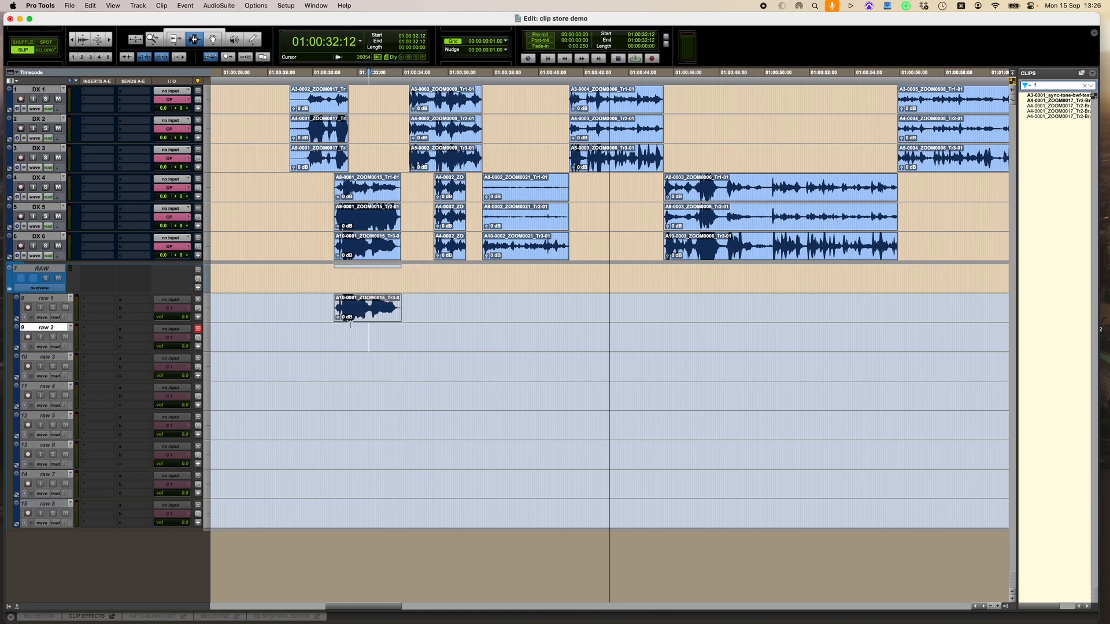
Select tracks raw 1 through raw 8 and shrink them to the smallest track height
click(46, 299)
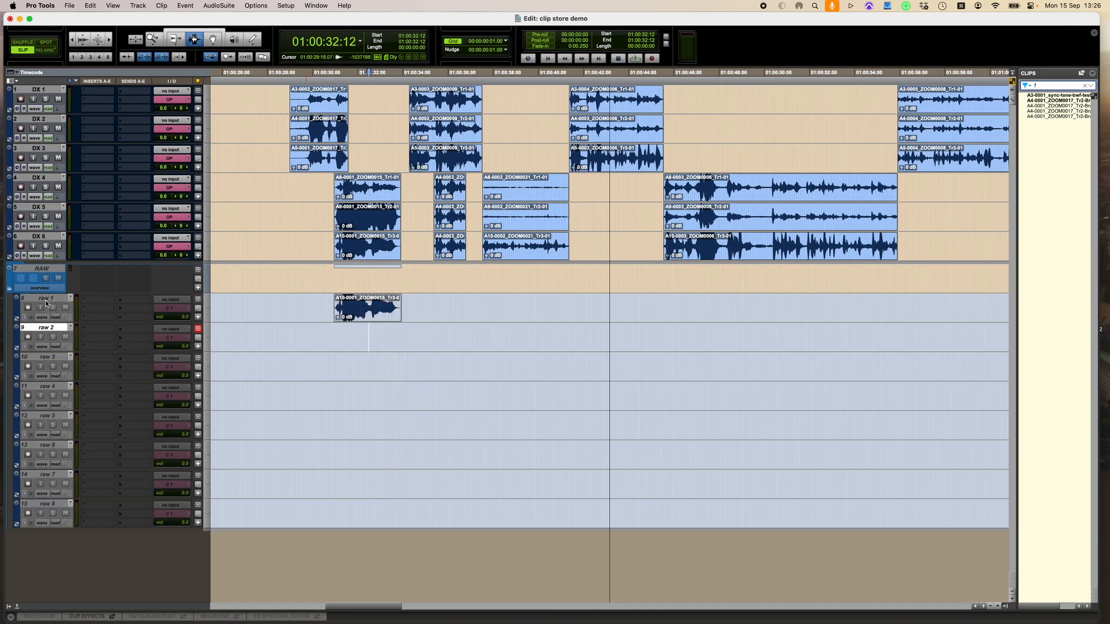
shift+click(47, 504)
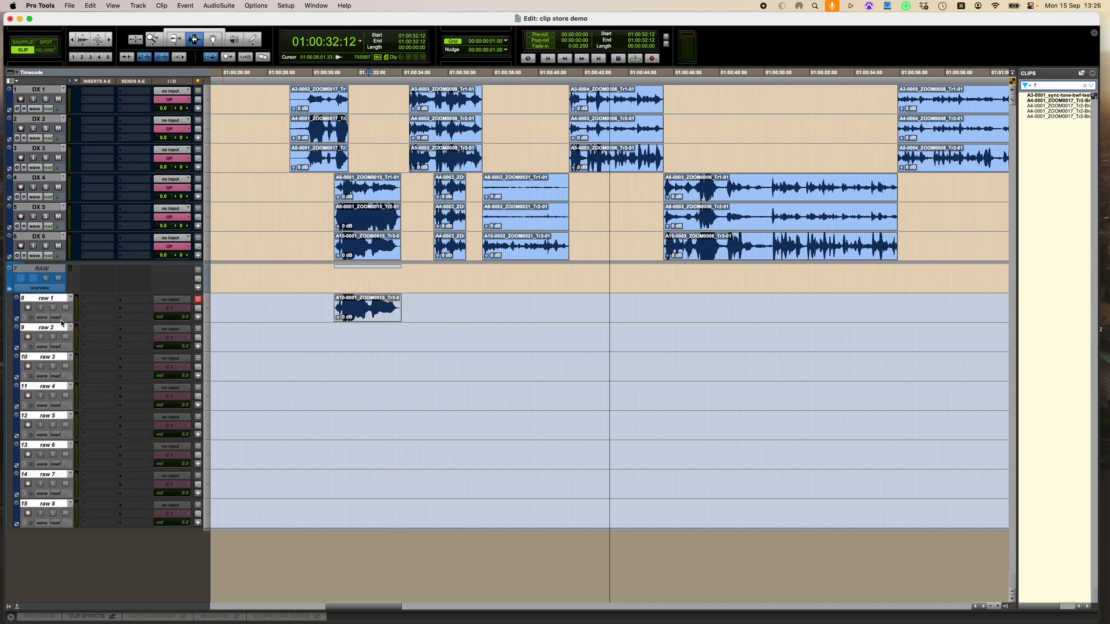
drag(60, 322, 53, 300)
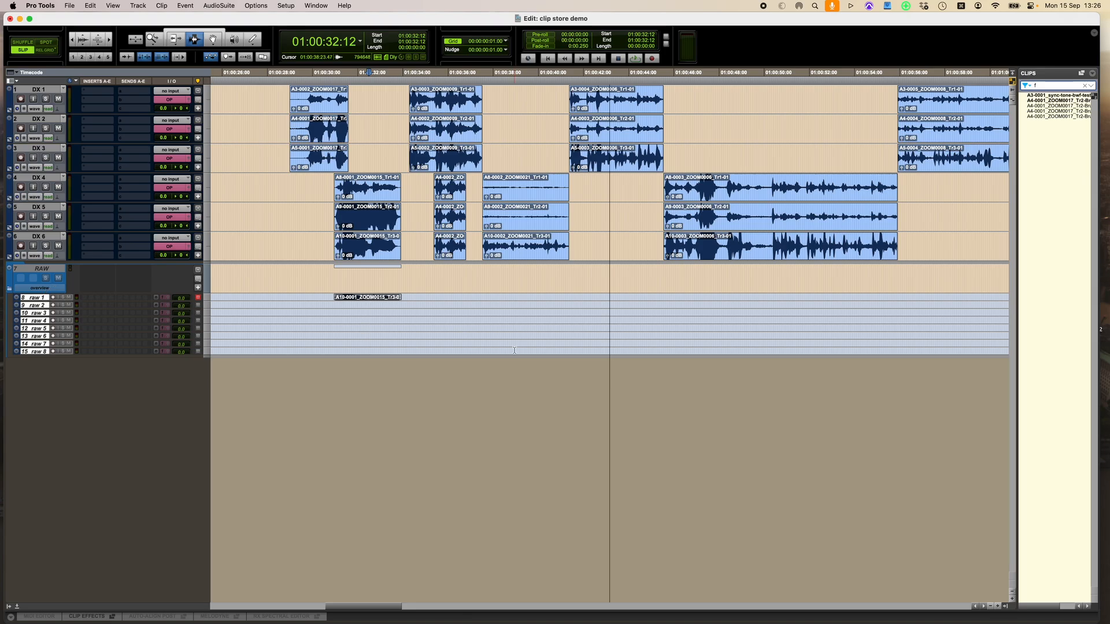
Paste a copy of the first DX 6 clip onto track raw 2
click(365, 216)
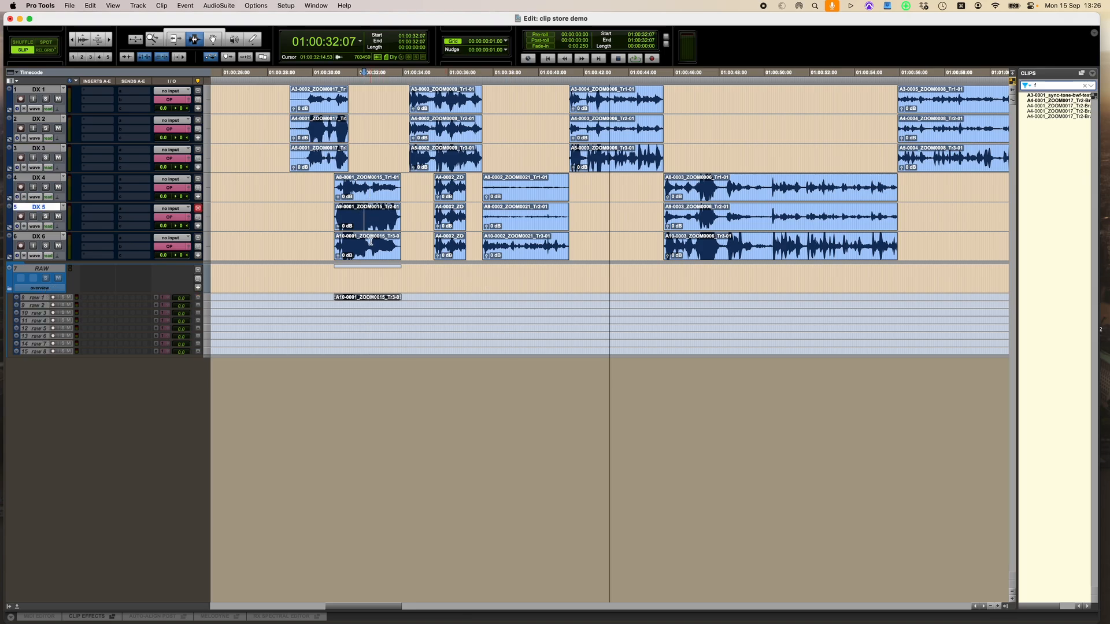
click(372, 246)
double_click(373, 245)
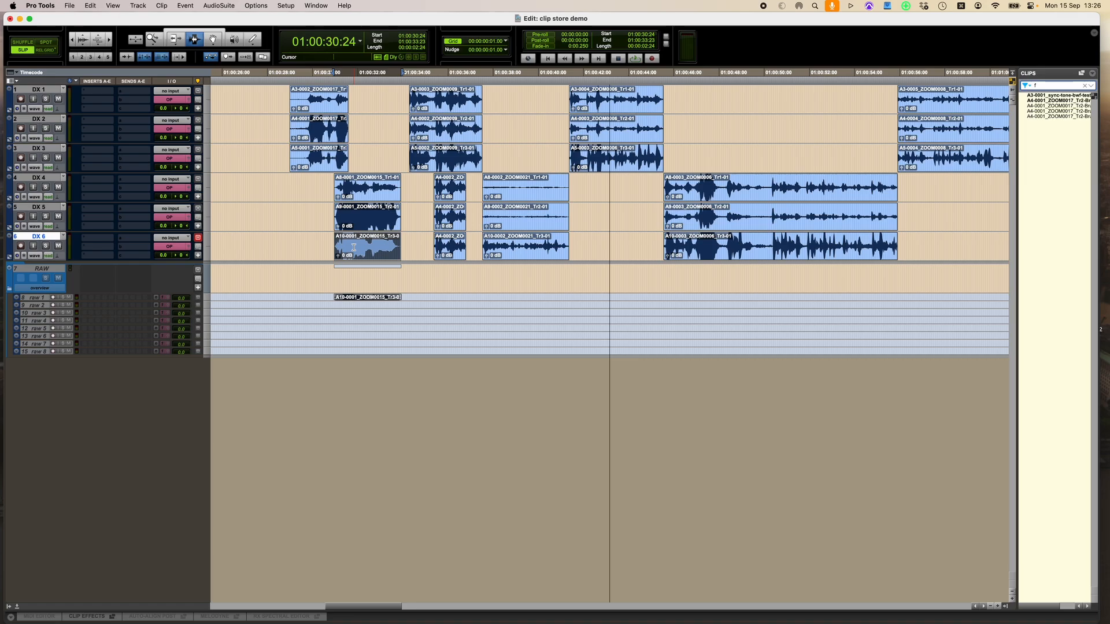
click(371, 296)
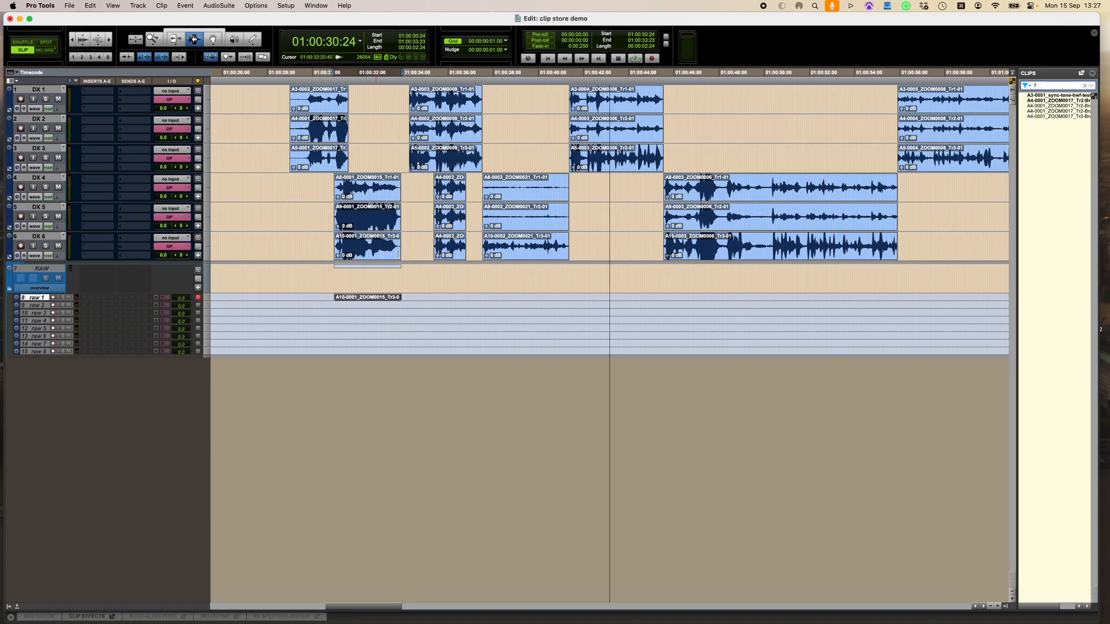
double_click(359, 250)
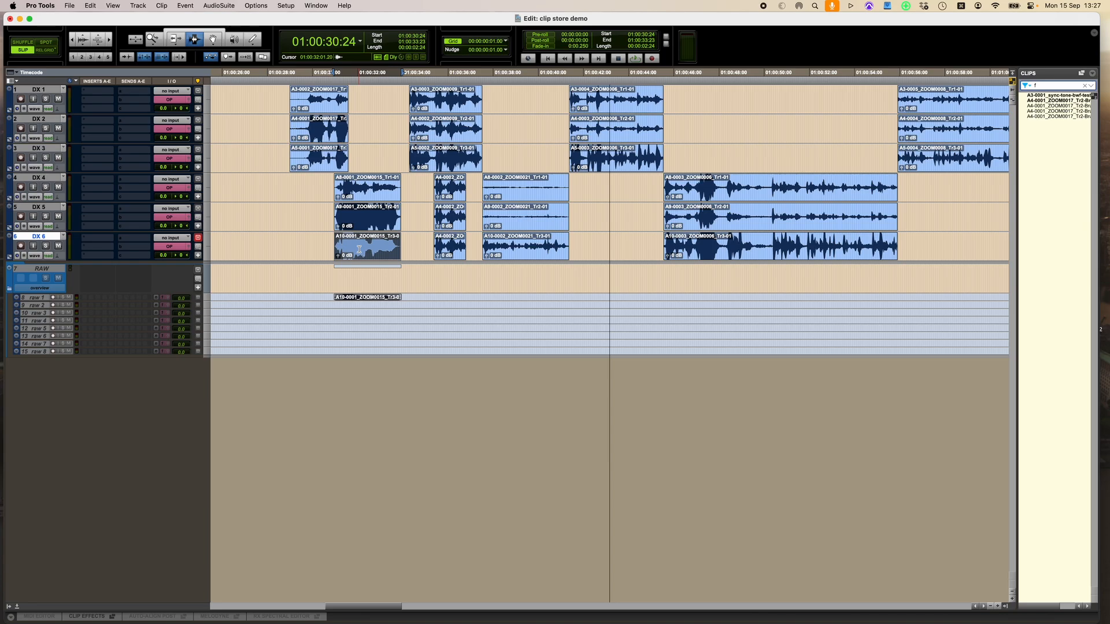
key(super+alt+f)
text(raw 1)
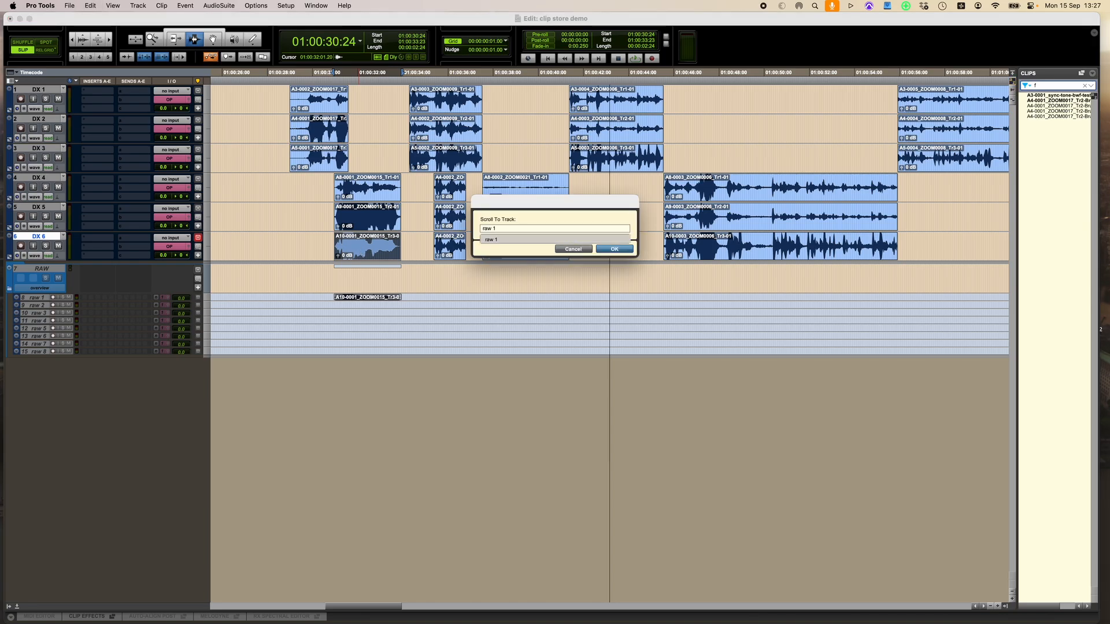
key(Return)
key(semicolon)
key(super+v)
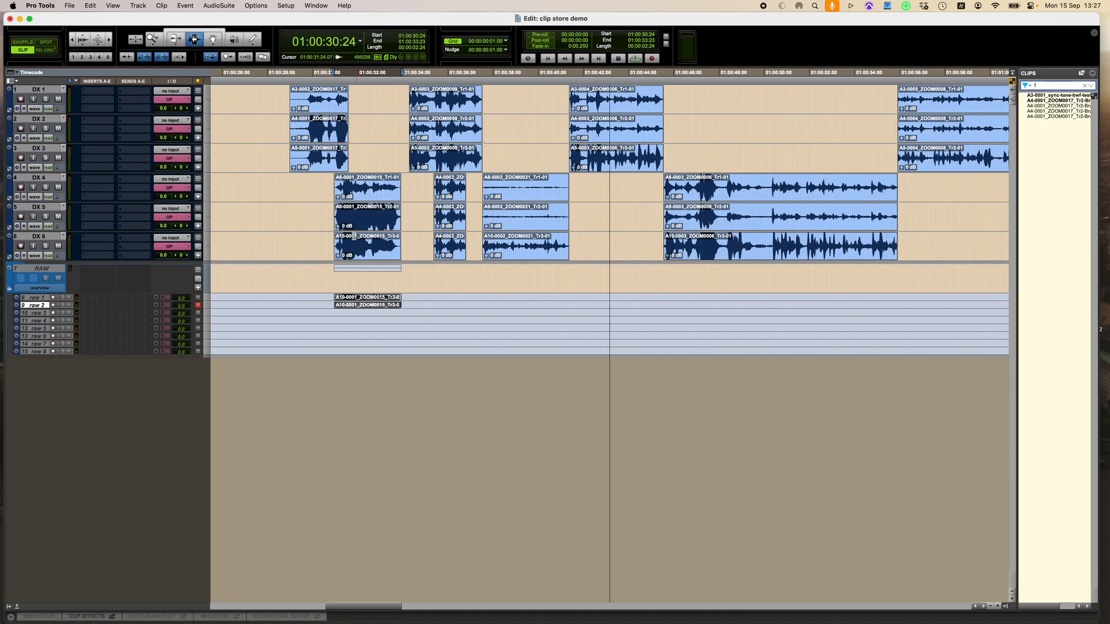
Select the first DX 4 clip and paste a copy onto track raw 3
click(379, 218)
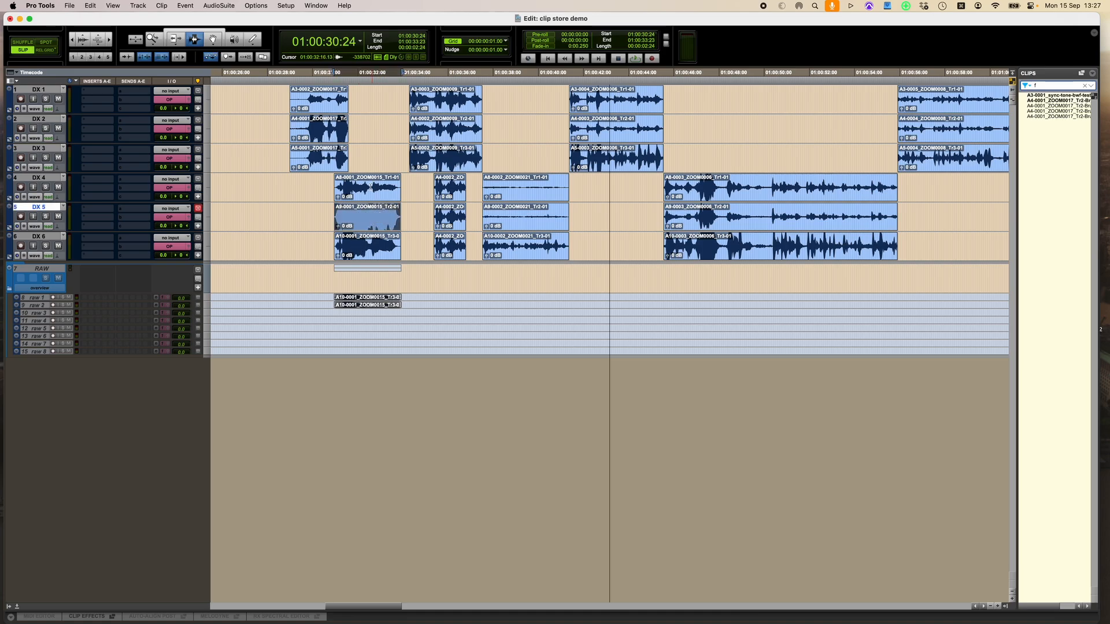
click(371, 186)
key(super+alt+f)
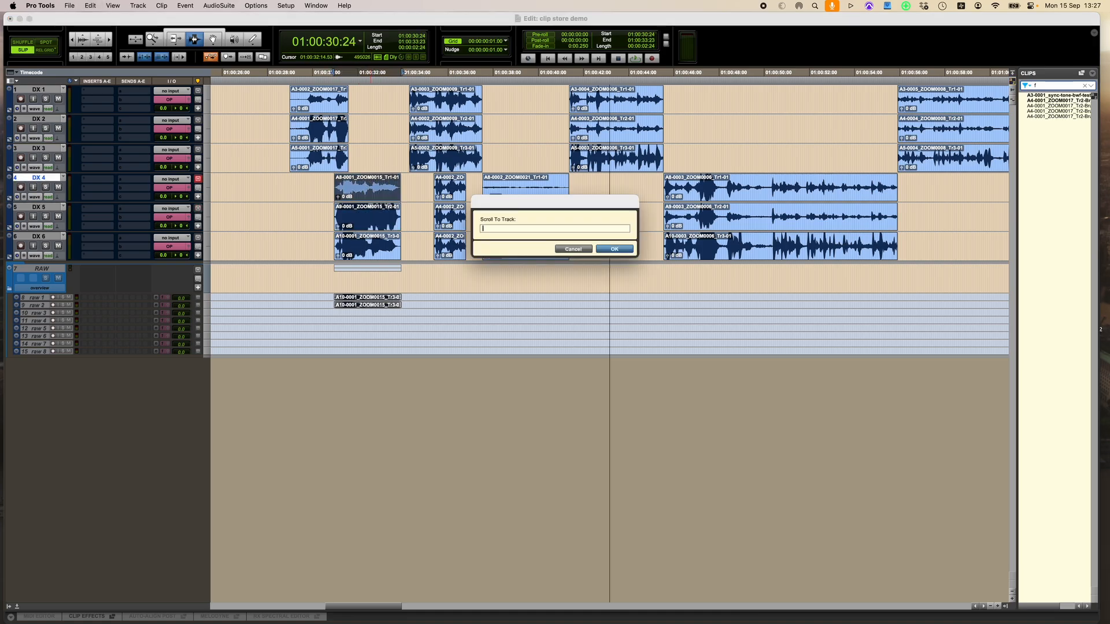
text(raw 1)
key(Return)
key(semicolon)
key(semicolon)
key(super+v)
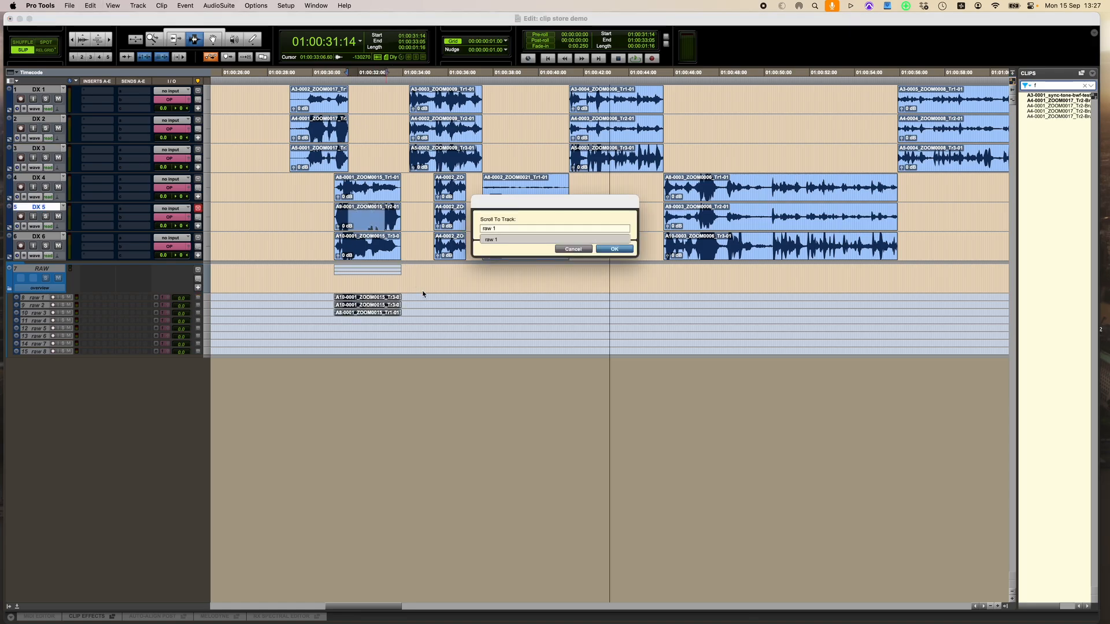
Paste the copied clip again onto track raw 4
key(Return)
key(semicolon)
key(semicolon)
key(semicolon)
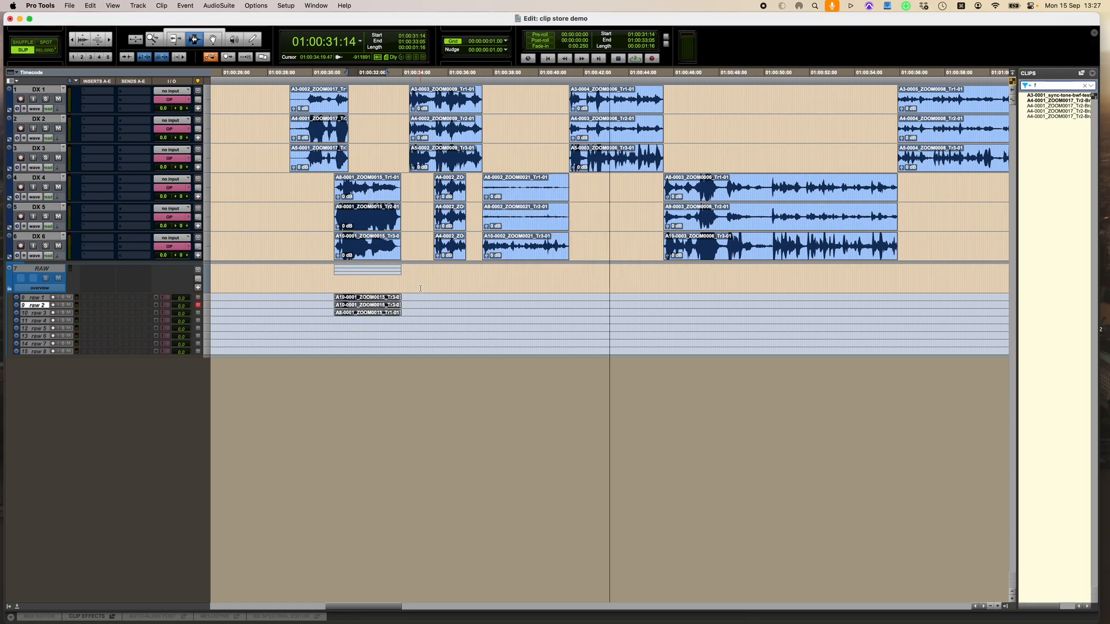
key(super+v)
Select the span of DX 5 from before its first clip to past its last clip and paste it onto track raw 5
drag(275, 215, 940, 221)
key(super+alt+f)
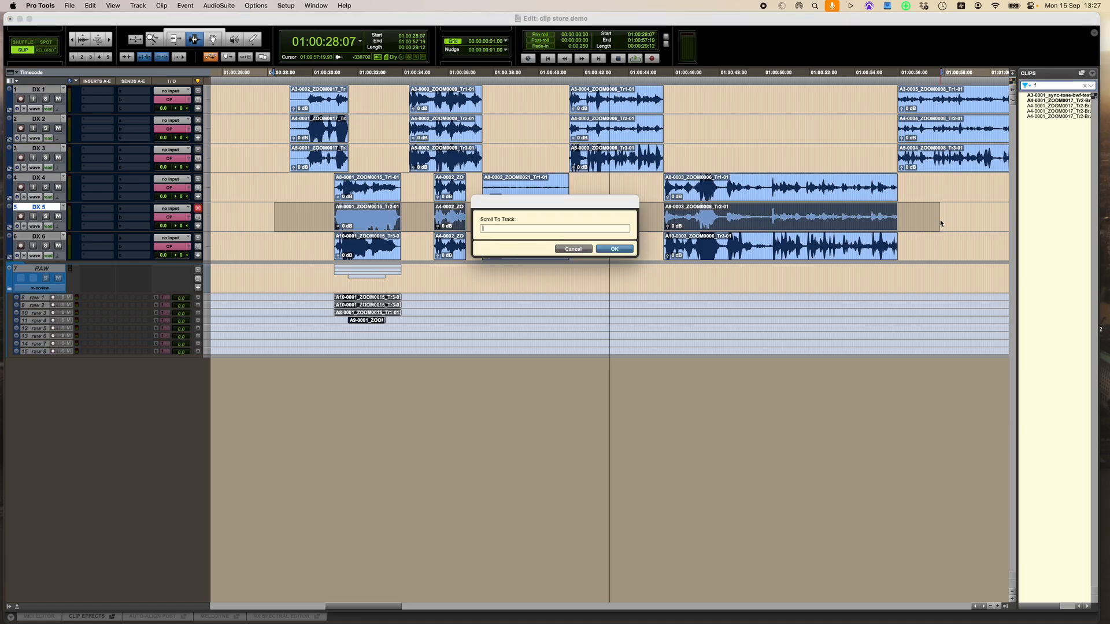
text(raw 1)
key(Return)
key(semicolon)
key(semicolon)
key(semicolon)
key(semicolon)
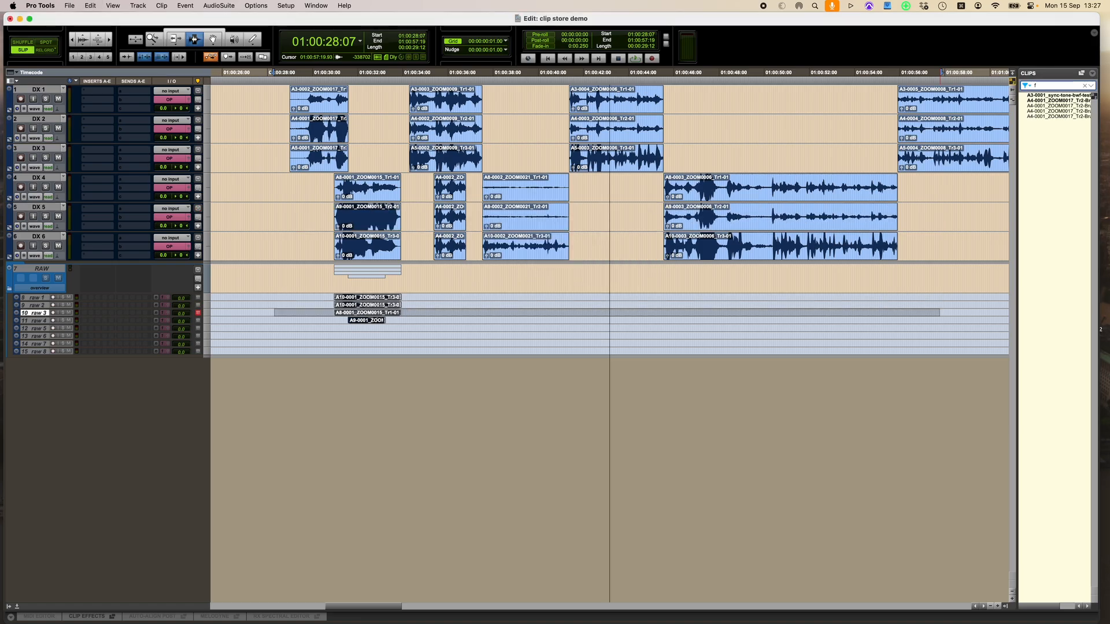
key(super+v)
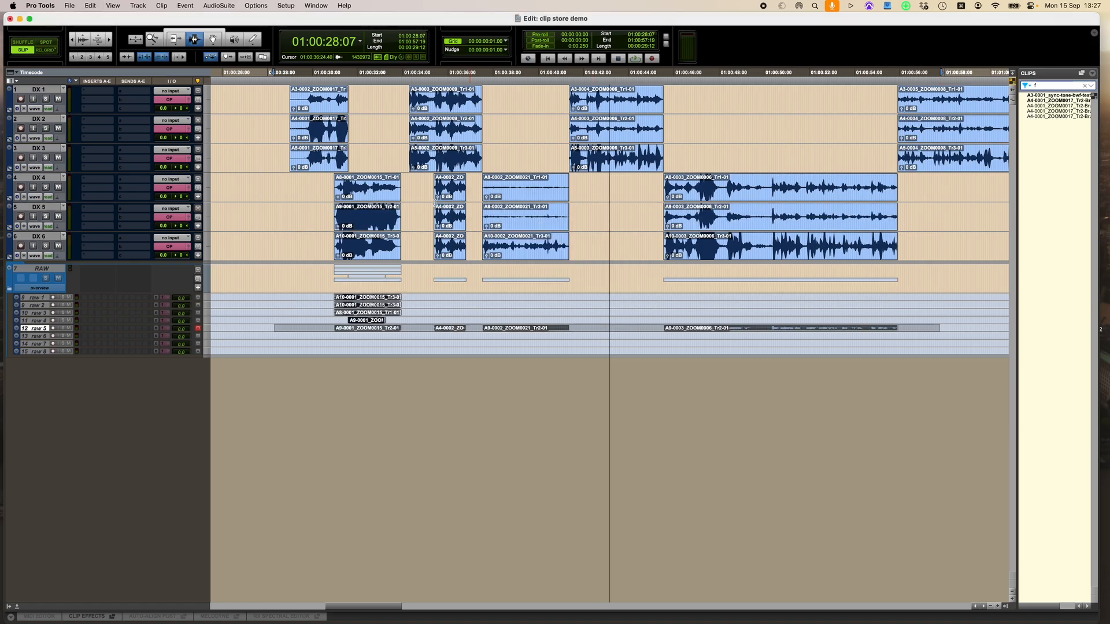
Select a short portion of the first DX 5 clip and paste it onto track raw 6
drag(356, 222, 374, 223)
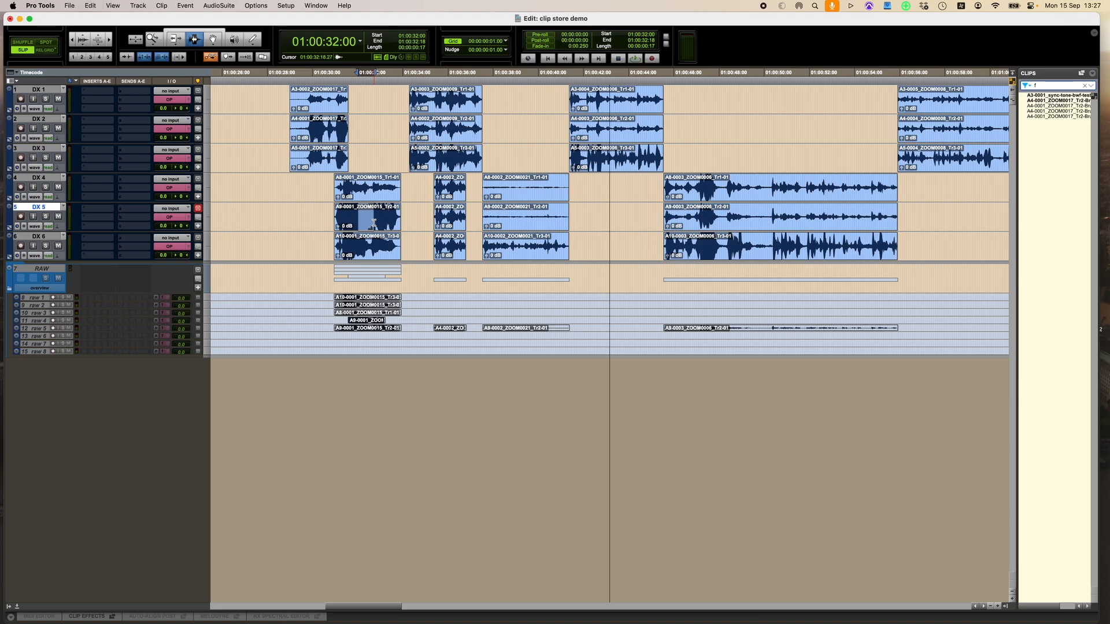
key(super+alt+f)
key(Return)
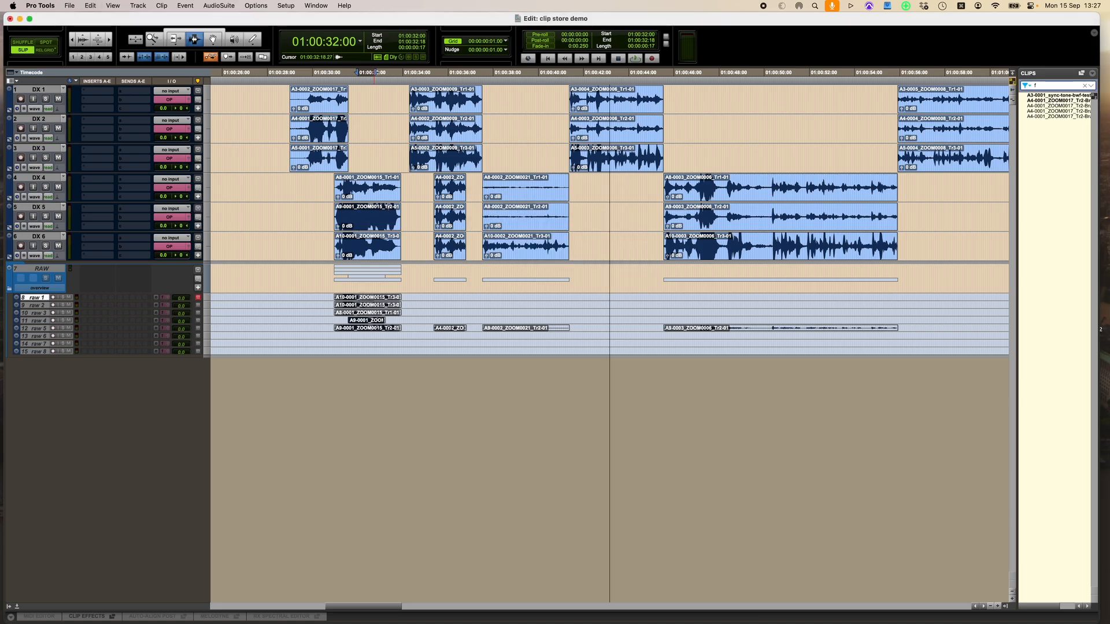
key(semicolon)
key(semicolon)
key(semicolon)
key(semicolon)
key(semicolon)
key(super+v)
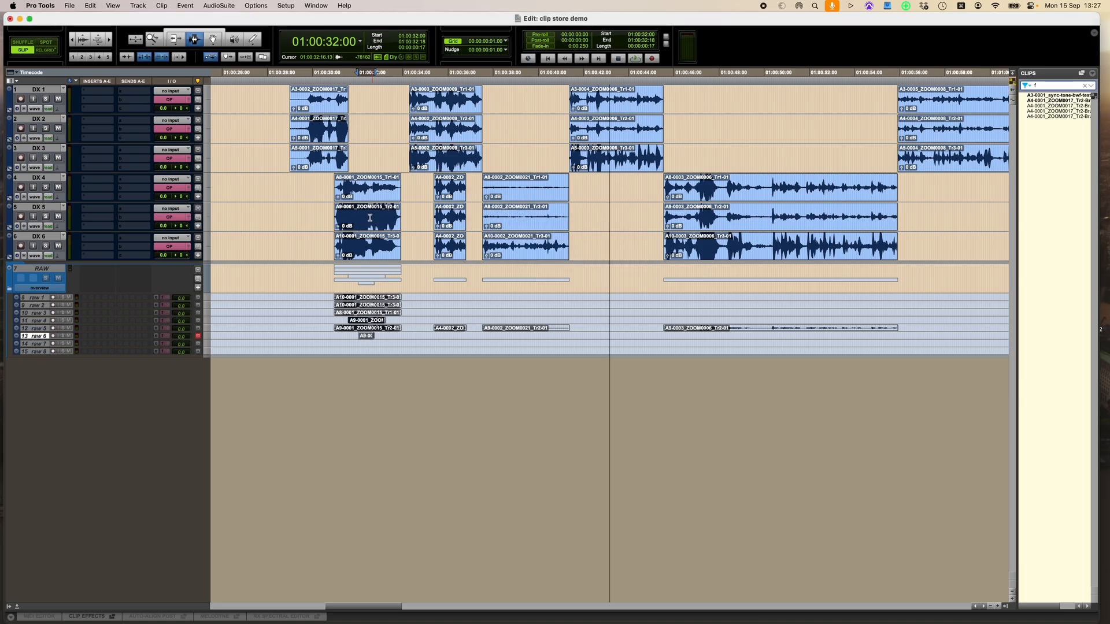
Select another short portion of the first DX 5 clip and paste it onto track raw 7
drag(356, 217, 380, 218)
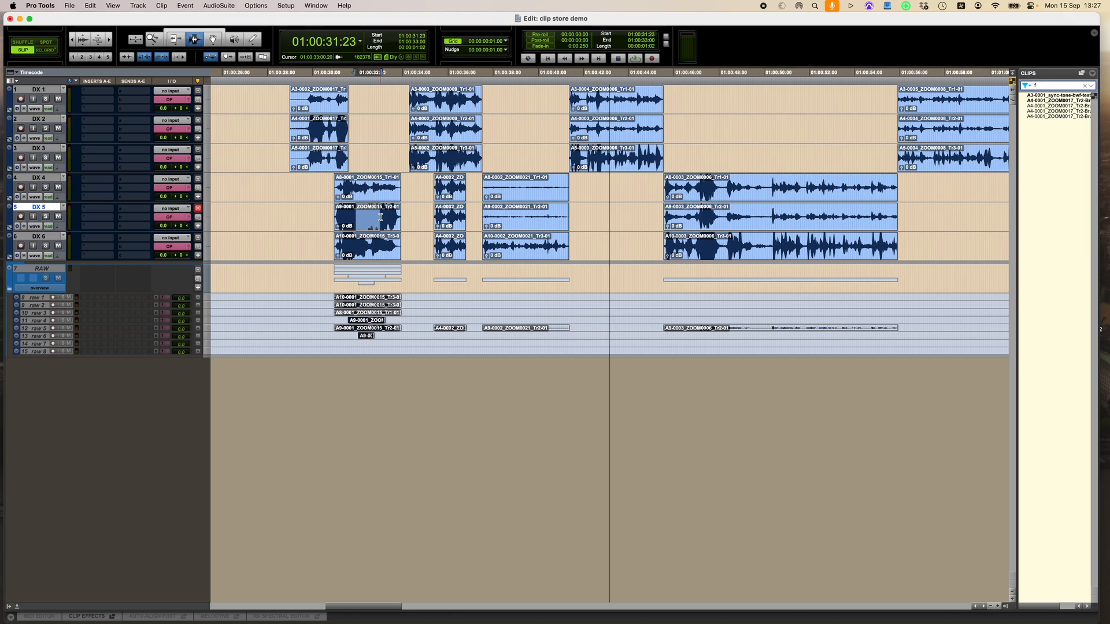
key(super+alt+f)
text(raw 1)
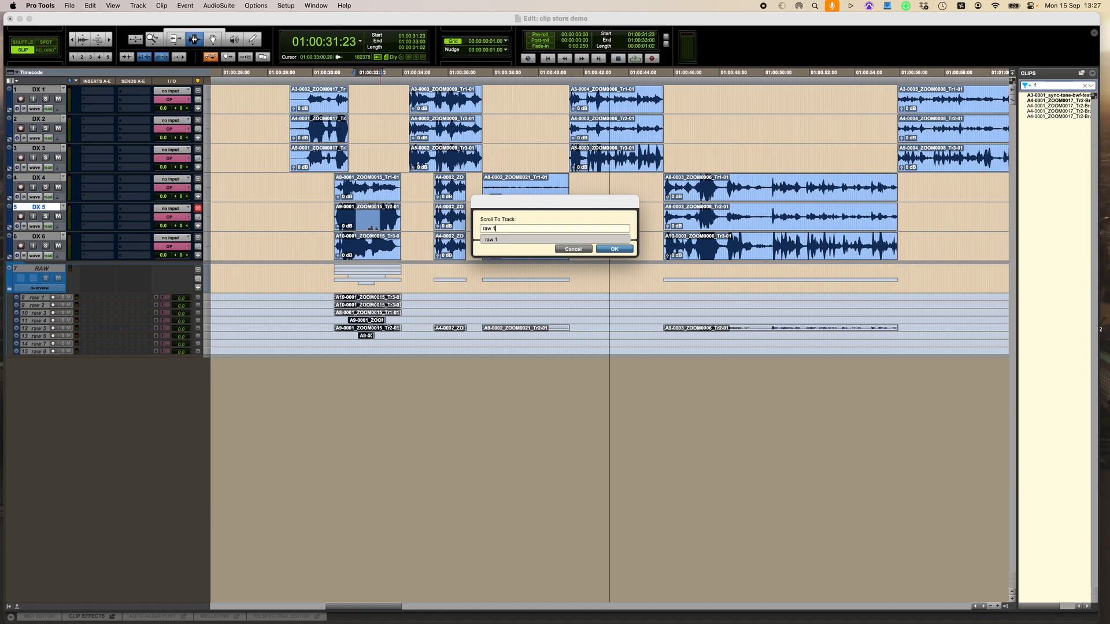
key(Return)
key(semicolon)
key(semicolon)
key(semicolon)
key(semicolon)
key(semicolon)
key(semicolon)
key(super+v)
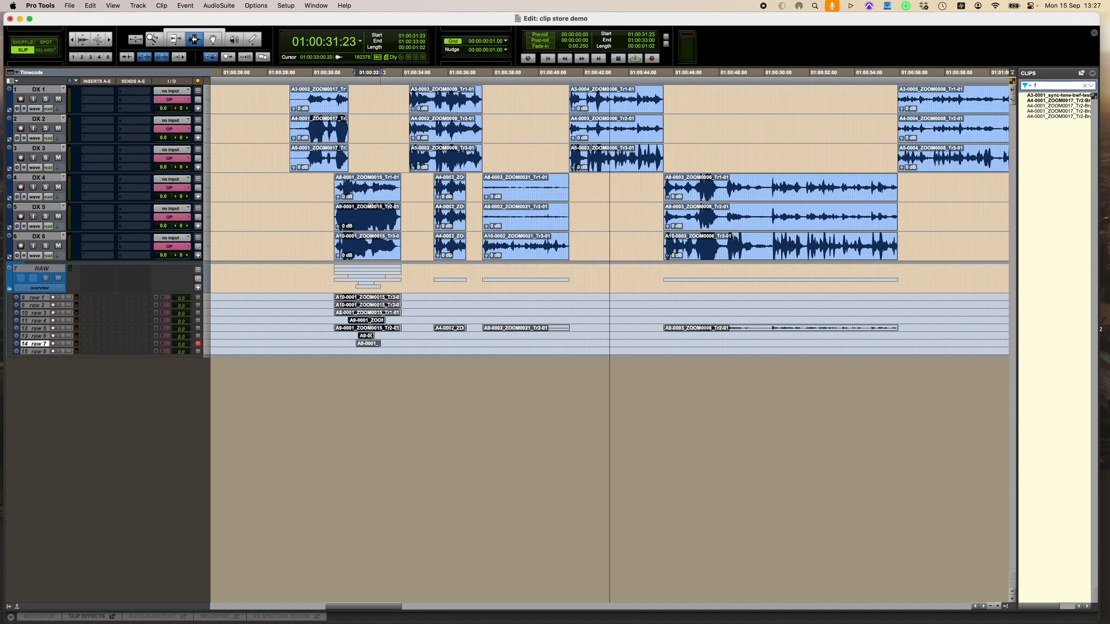
Select a short portion at the start of the first DX 4 clip and paste it onto track raw 8
drag(349, 191, 362, 195)
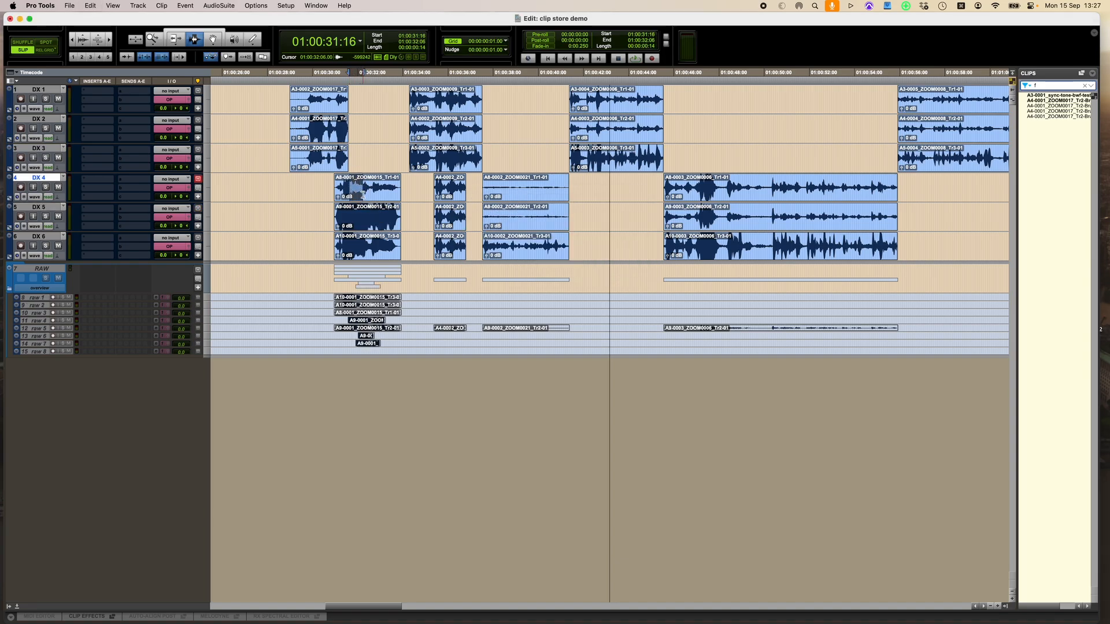
key(super+alt+f)
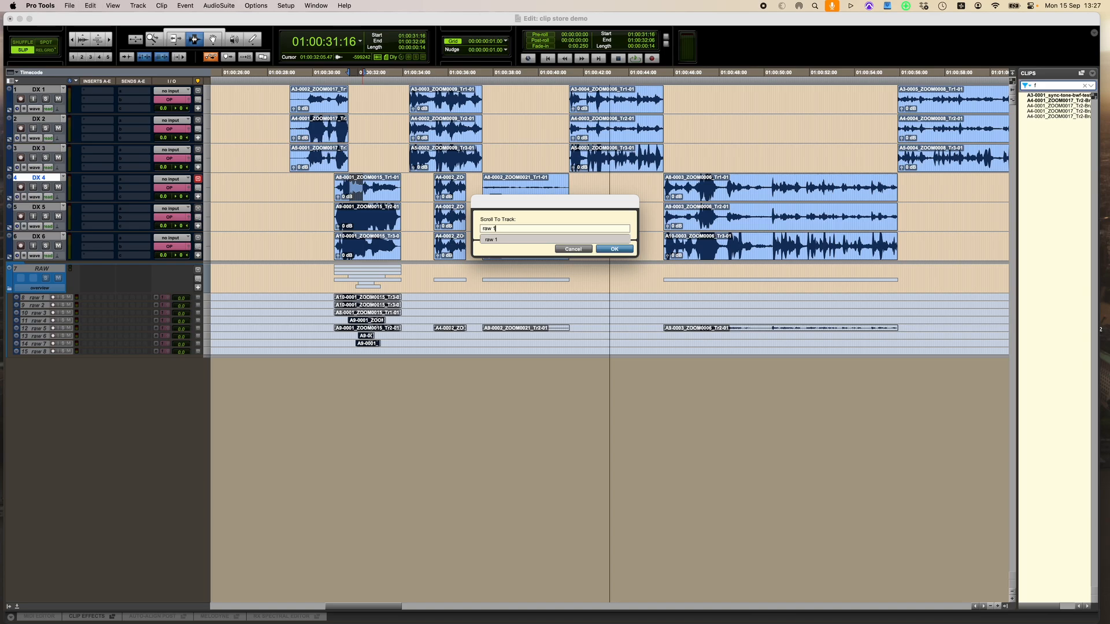
key(Return)
key(semicolon)
key(semicolon)
key(semicolon)
key(semicolon)
key(semicolon)
key(semicolon)
key(semicolon)
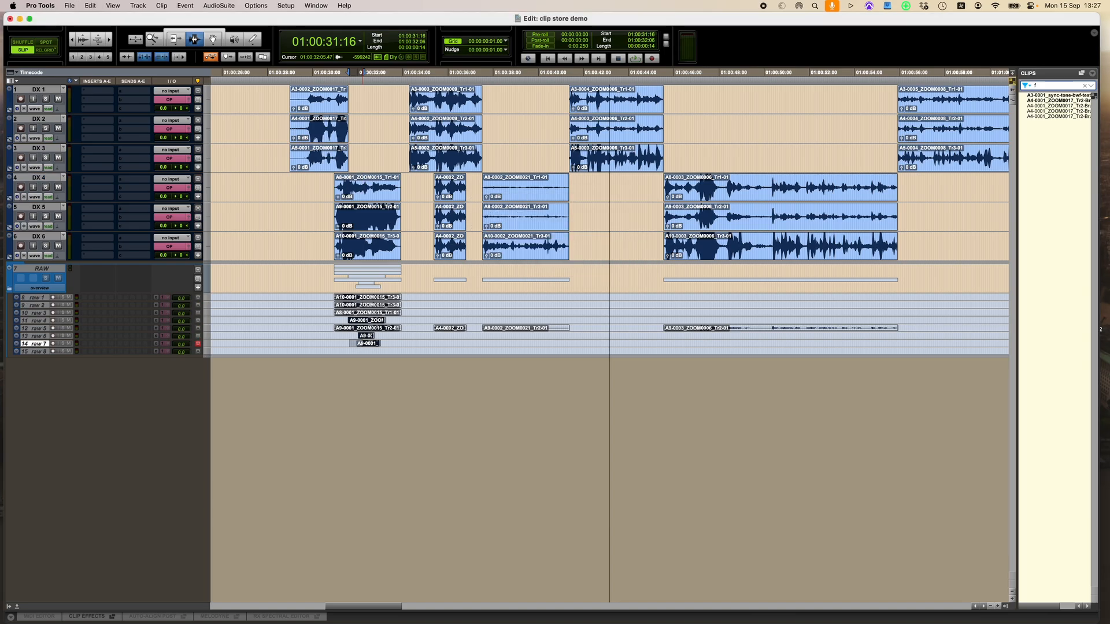
key(super+v)
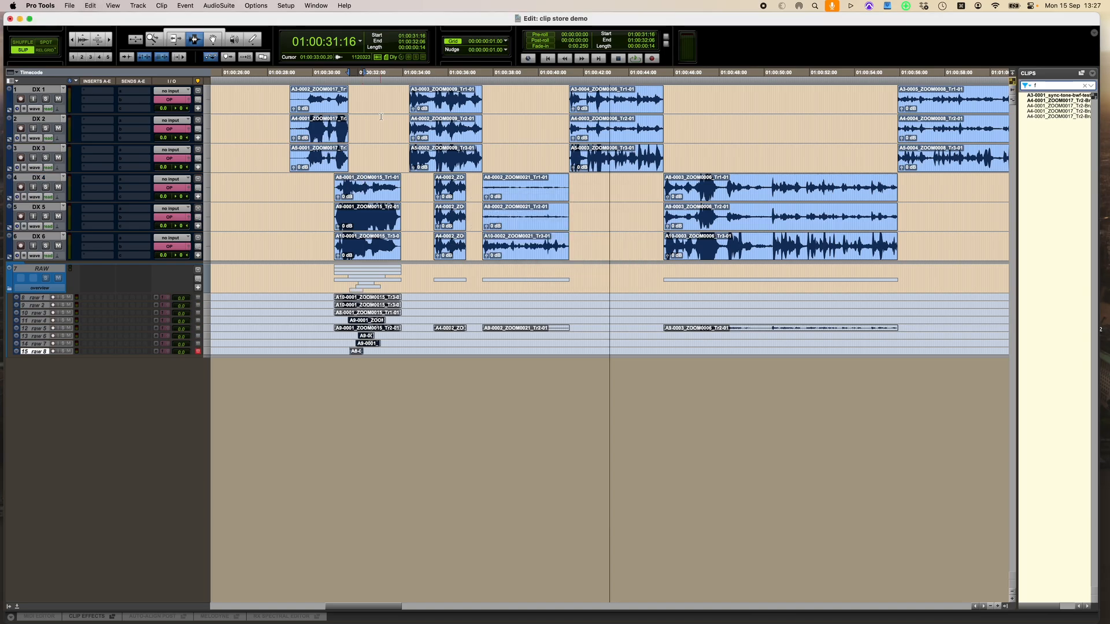
Select a longer part of the first DX 4 clip, try to store it, and accept creating new storage tracks
drag(357, 186, 389, 186)
key(super+alt+f)
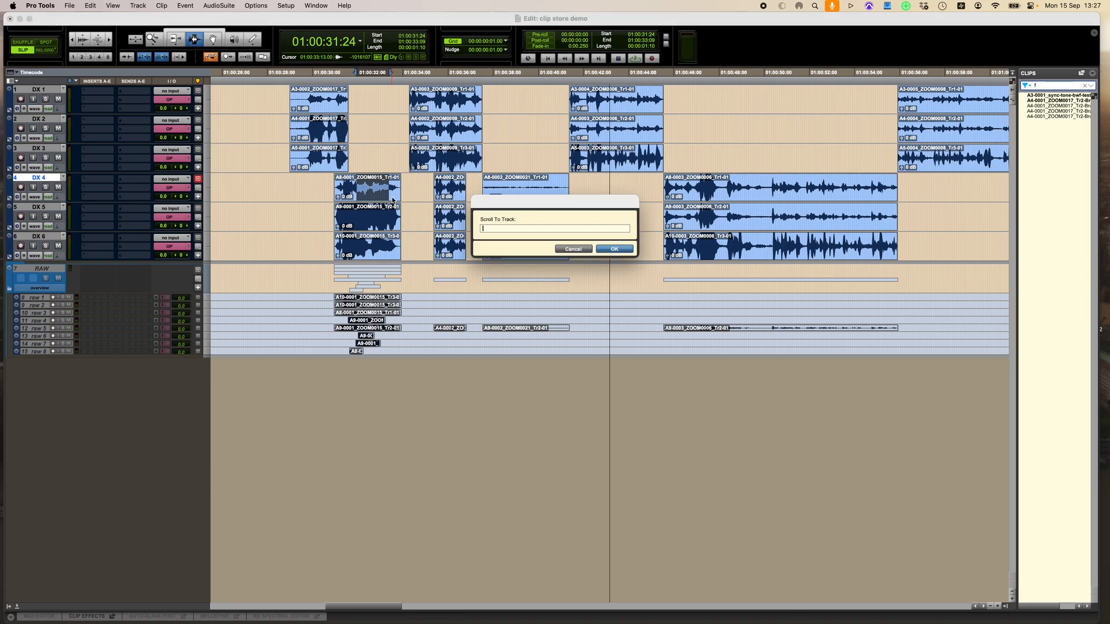
text(raw 1)
key(Return)
key(semicolon)
key(semicolon)
key(semicolon)
key(semicolon)
key(semicolon)
key(semicolon)
key(semicolon)
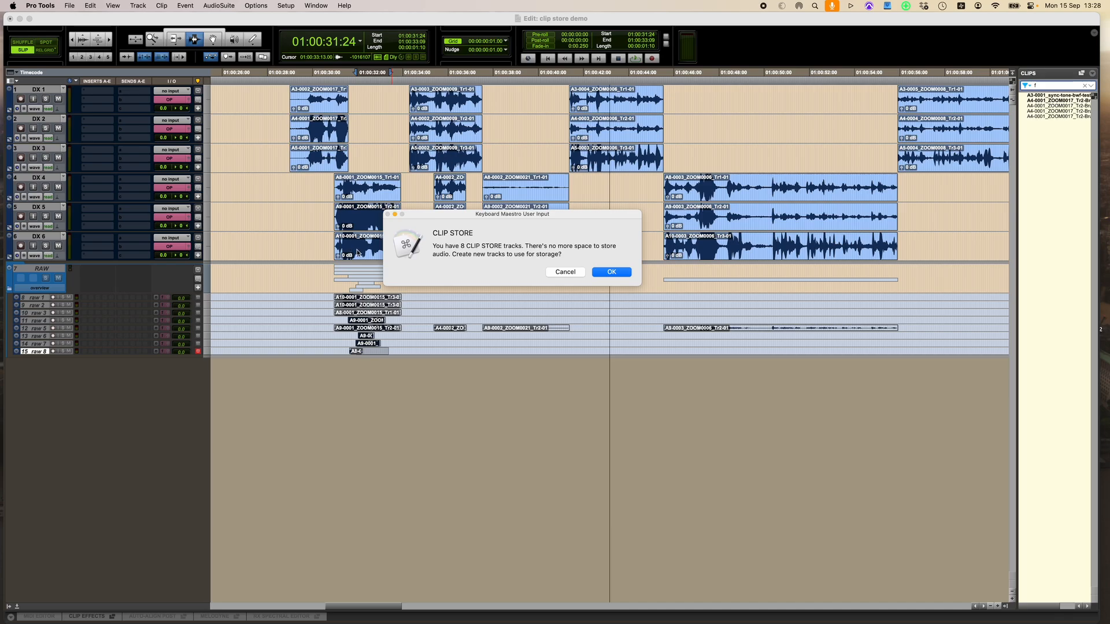
click(624, 274)
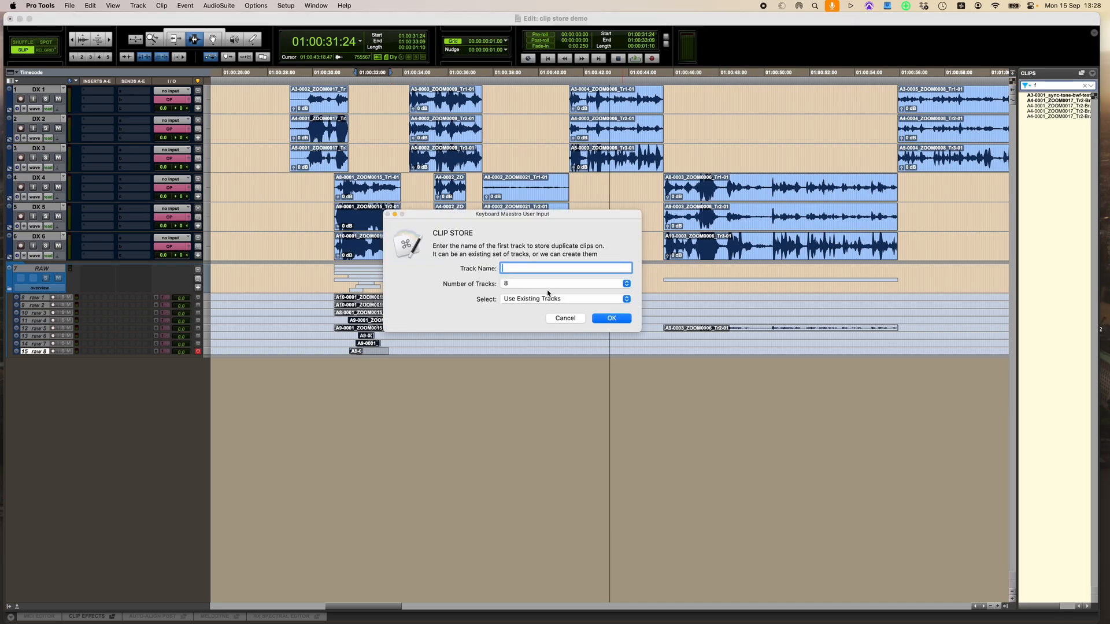
Create 4 new storage tracks named raw2 in the Clip Store dialog using the Create New Tracks option
text(raw2)
click(562, 284)
click(565, 308)
click(563, 297)
click(560, 308)
click(624, 319)
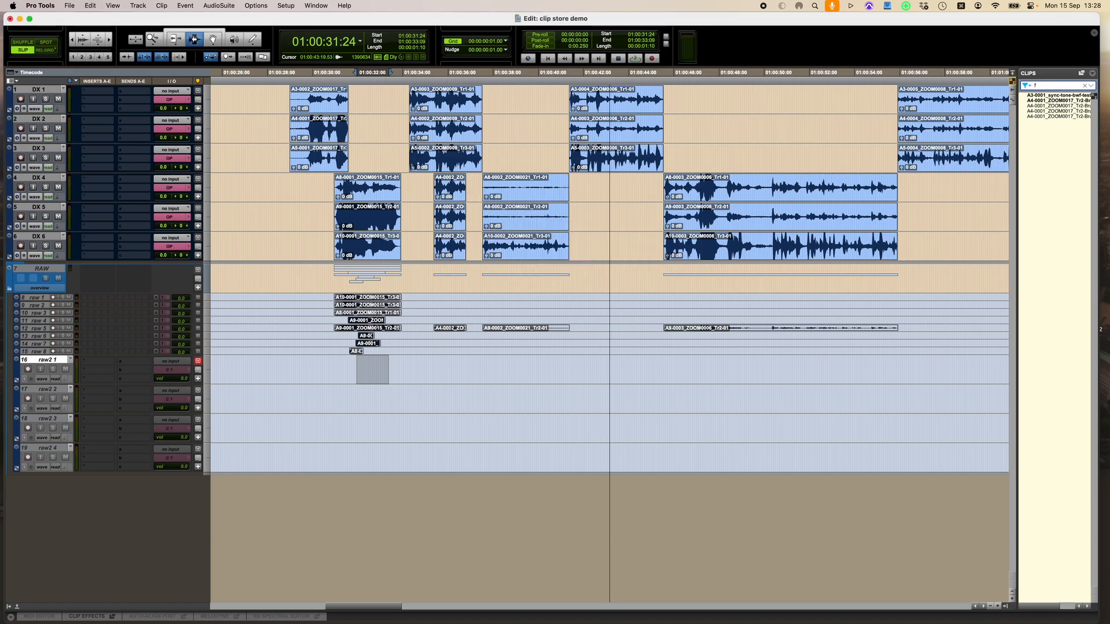
Reduce the height of the new raw2 tracks to match the other raw tracks
shift+click(55, 449)
key(ctrl+Down)
key(ctrl+Down)
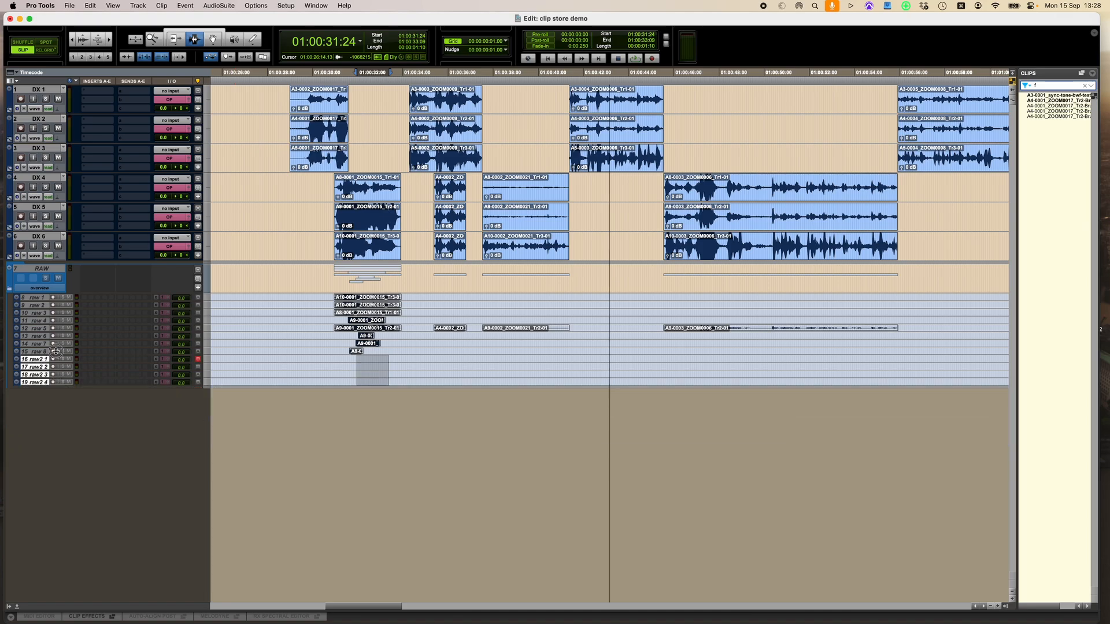
Select part of the first DX 5 clip and paste it onto track raw2 1
drag(360, 219, 390, 219)
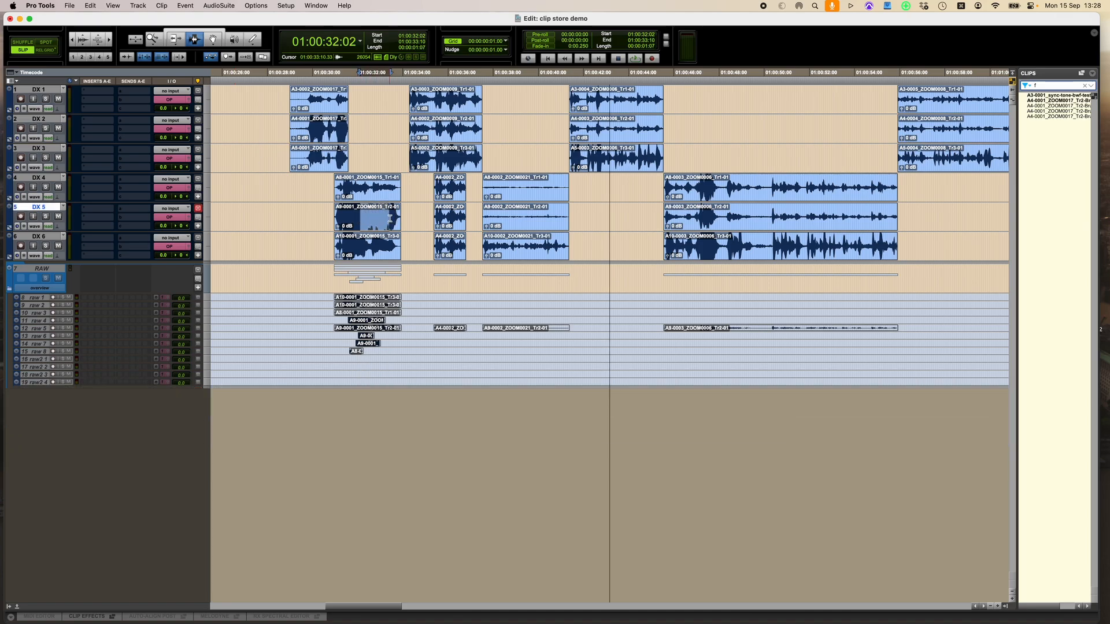
key(super+alt+f)
text(raw2 1)
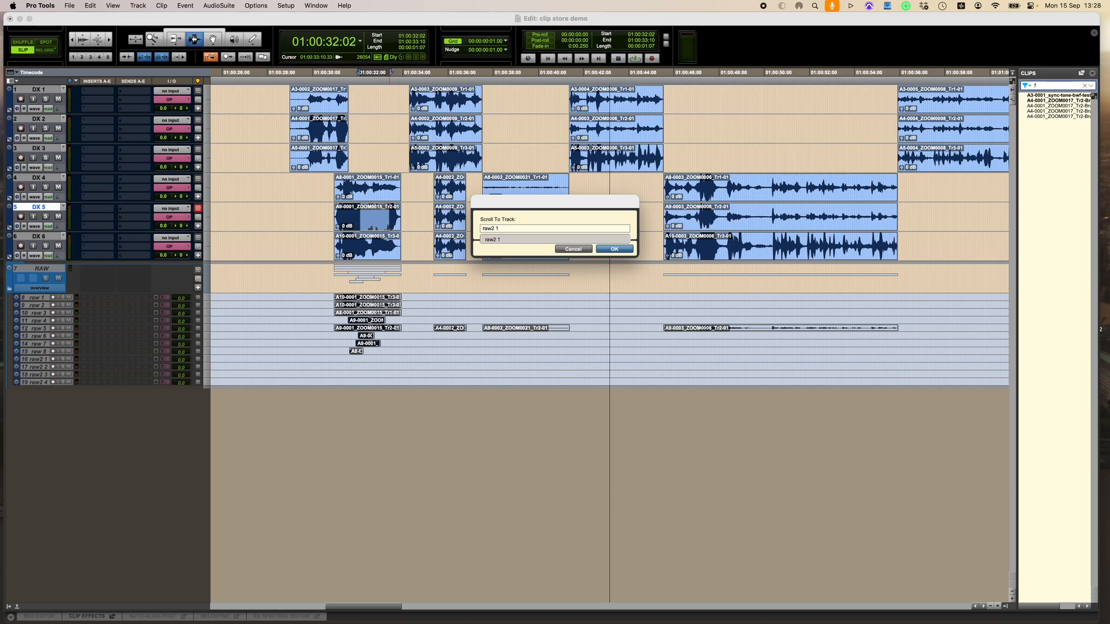
key(Return)
key(super+v)
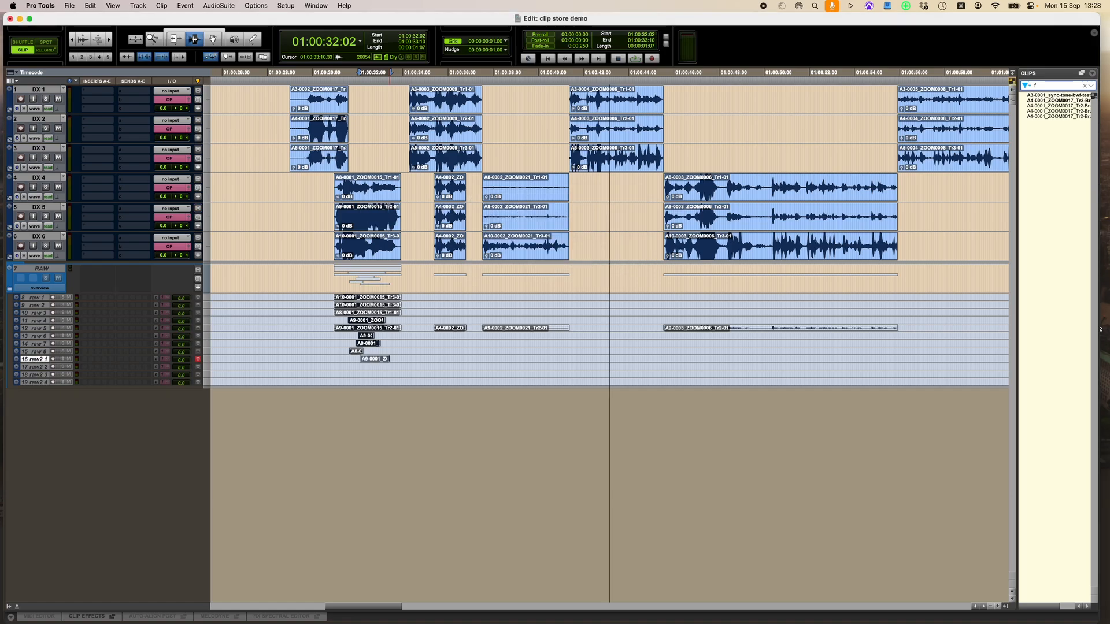
Select the start of the first DX 6 clip and paste it onto track raw2 2
drag(349, 246, 366, 246)
key(super+alt+f)
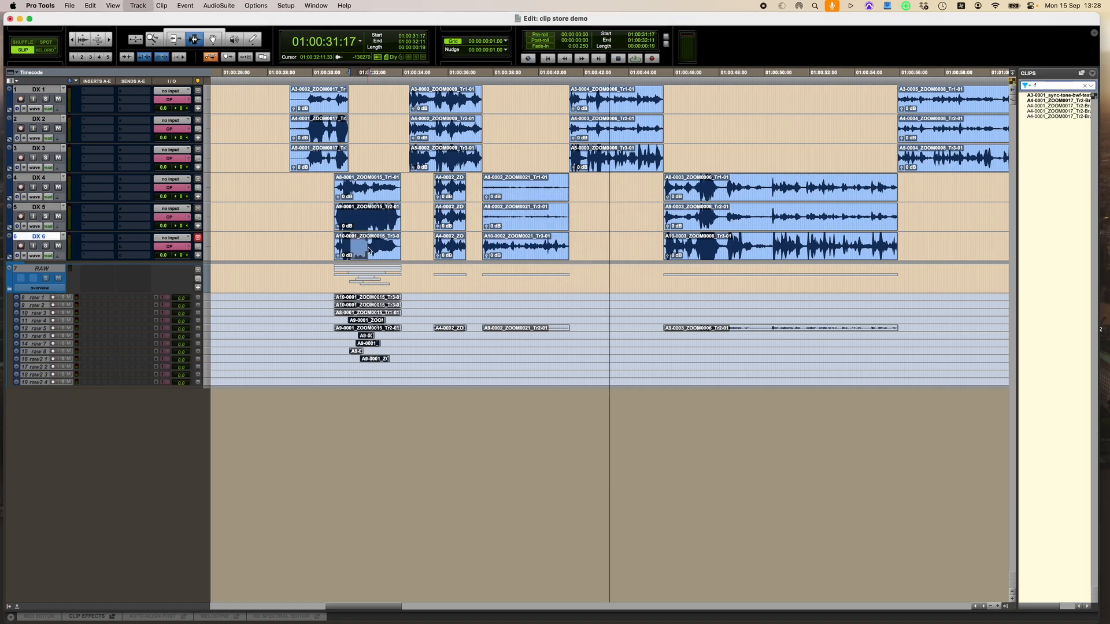
key(BackSpace)
text(2 1)
key(Return)
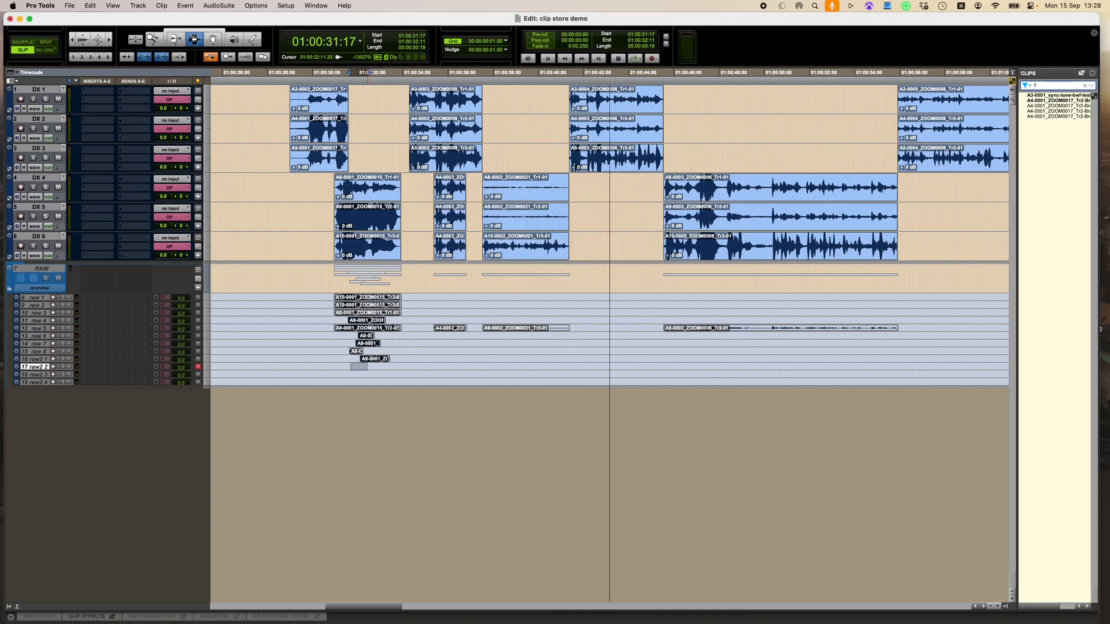
key(super+v)
Select part of the first DX 4 clip and paste it onto track raw2 3
drag(348, 191, 392, 197)
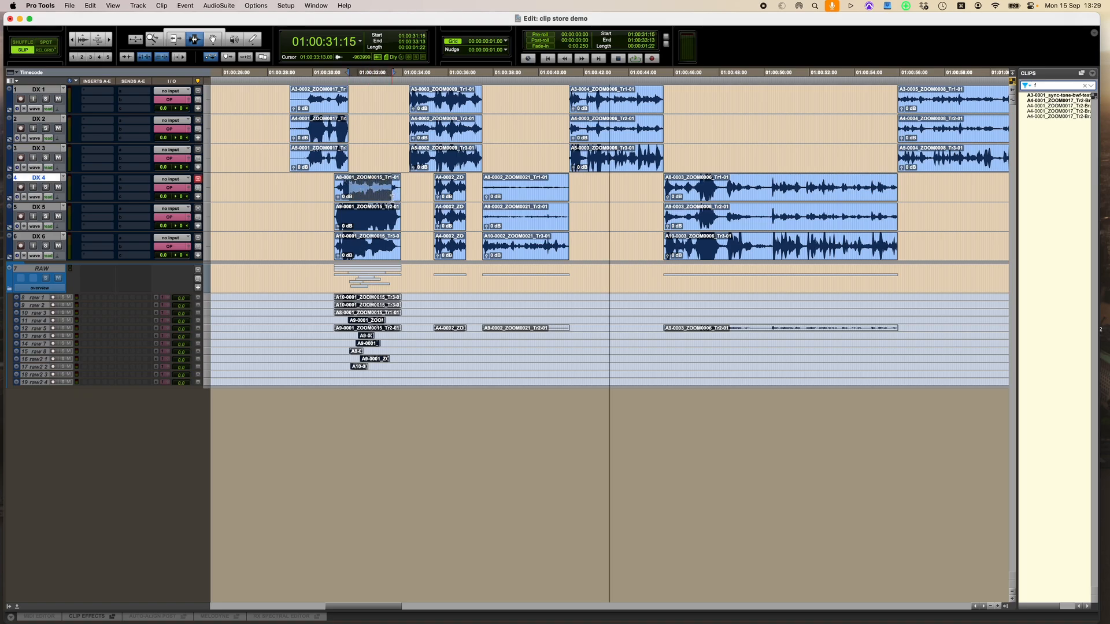
key(super+alt+f)
text(raw2 1)
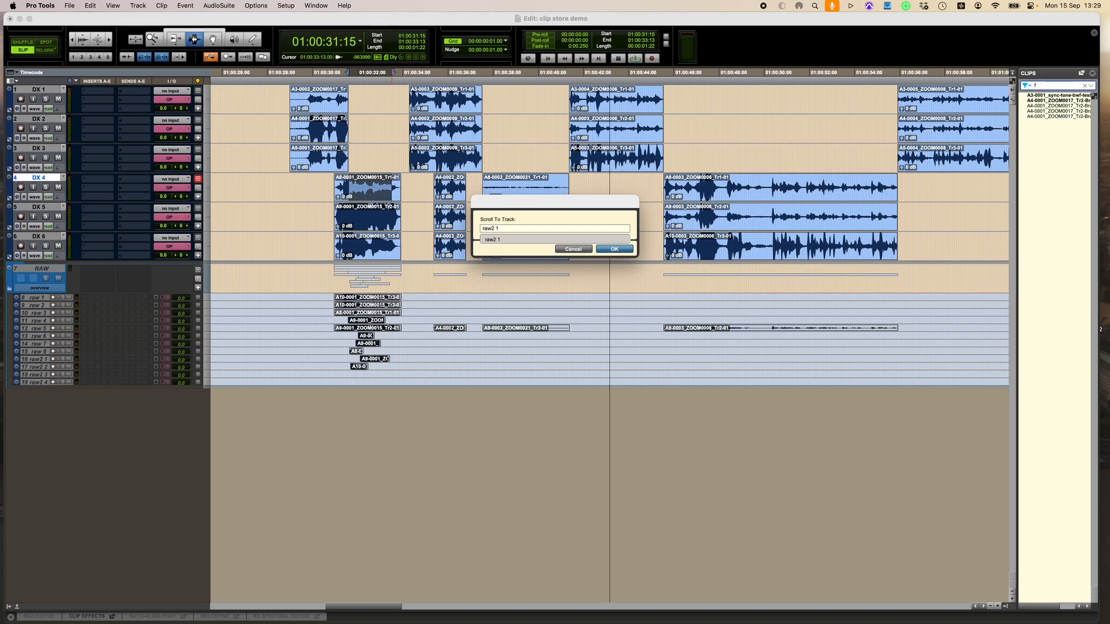
key(Return)
key(semicolon)
key(semicolon)
key(super+v)
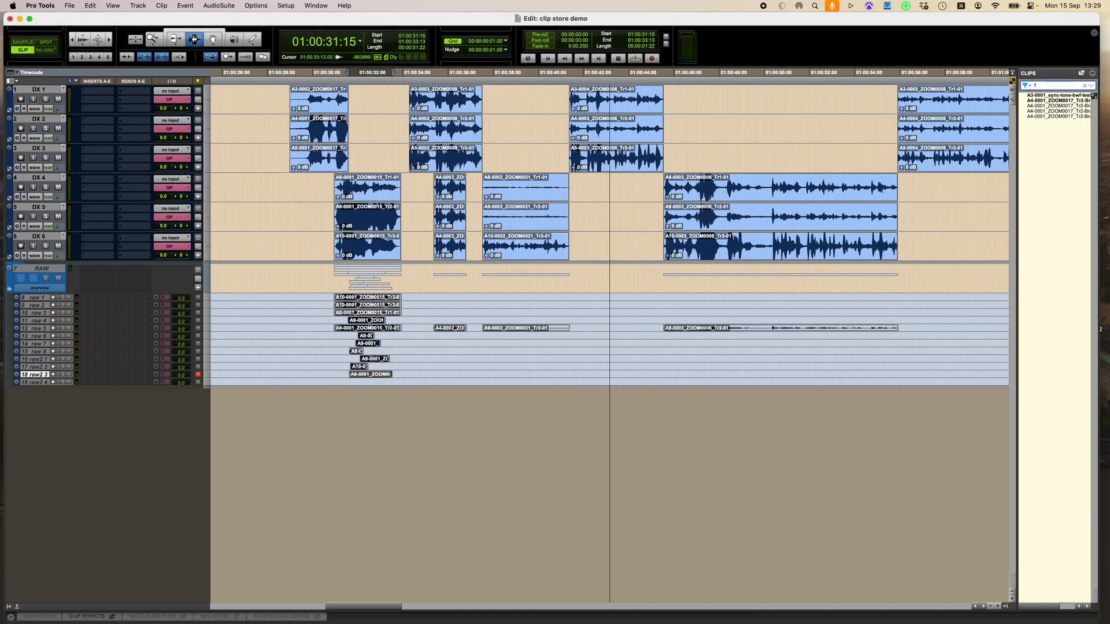
Select part of the first DX 3 clip and paste it onto track raw2 1 ahead of its existing clip
drag(312, 160, 329, 162)
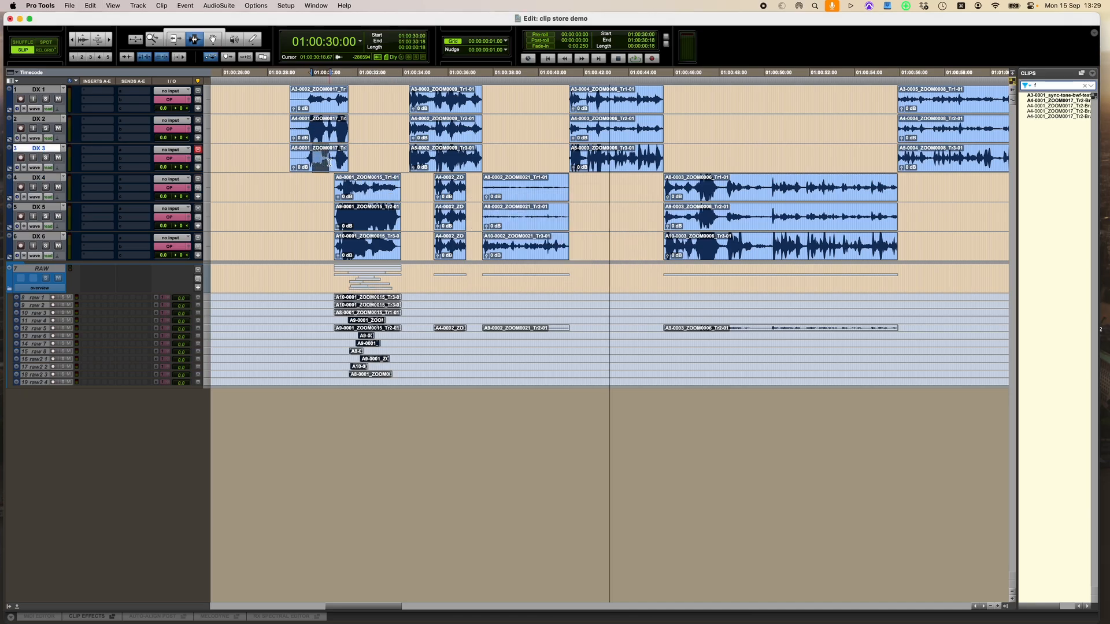
key(super+alt+f)
text(raw2 1)
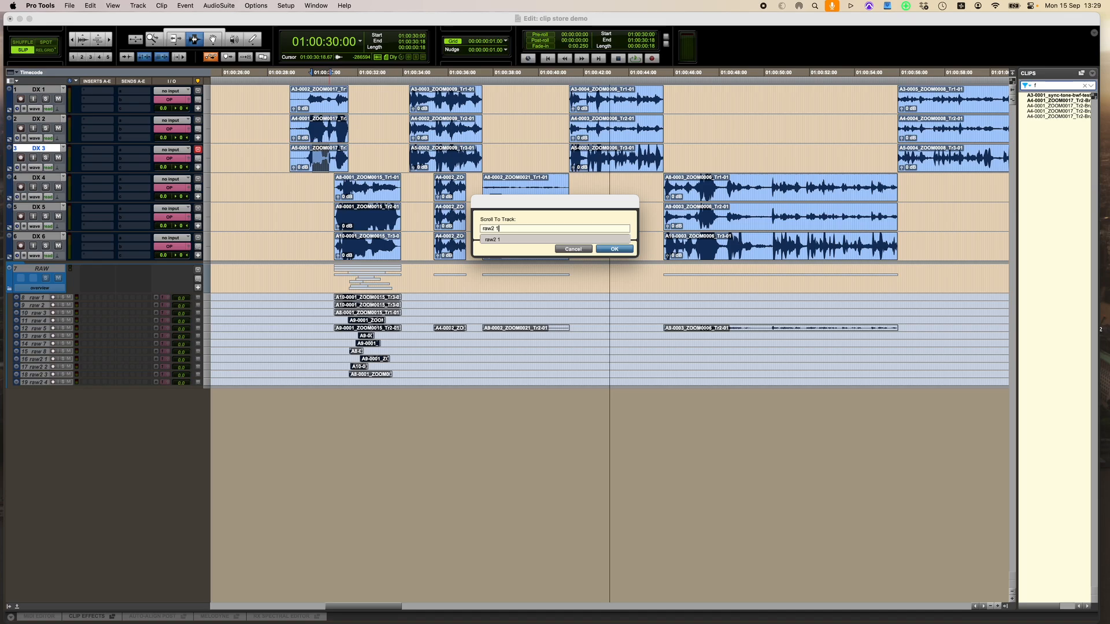
key(Return)
key(super+v)
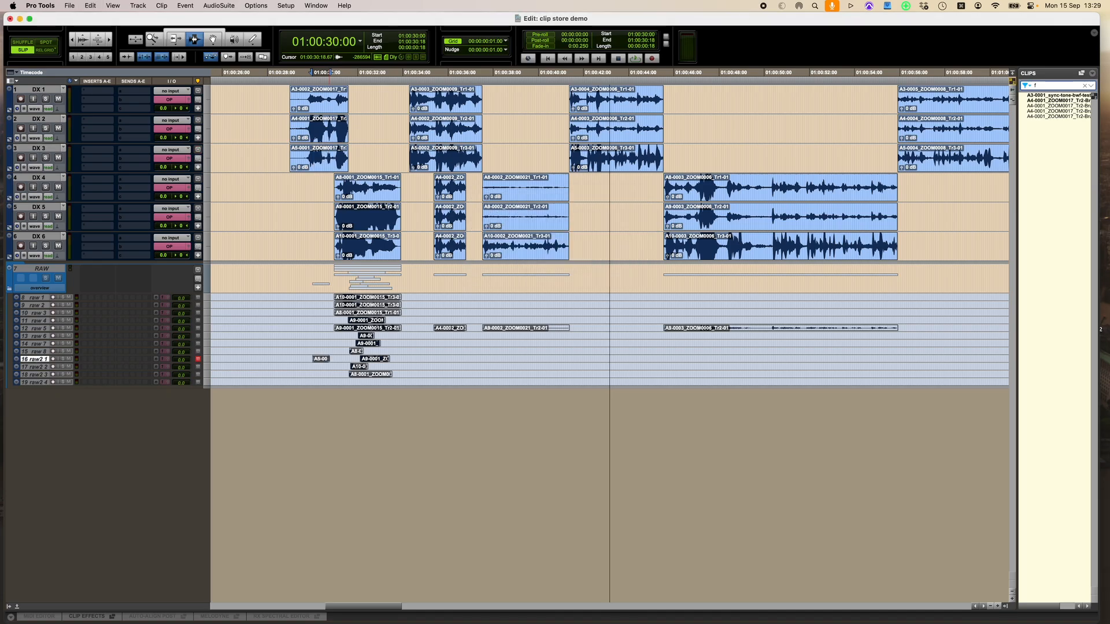
Select part of the first DX 2 clip and paste it onto track raw2 2
drag(308, 129, 345, 135)
key(super+alt+f)
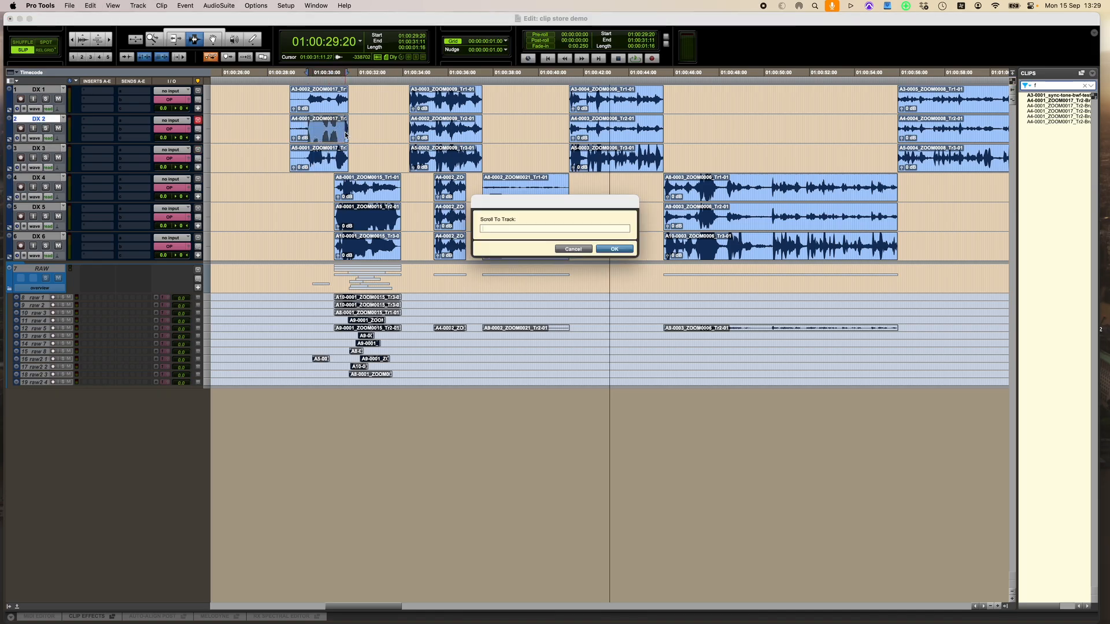
text(raw2 1)
key(Return)
key(semicolon)
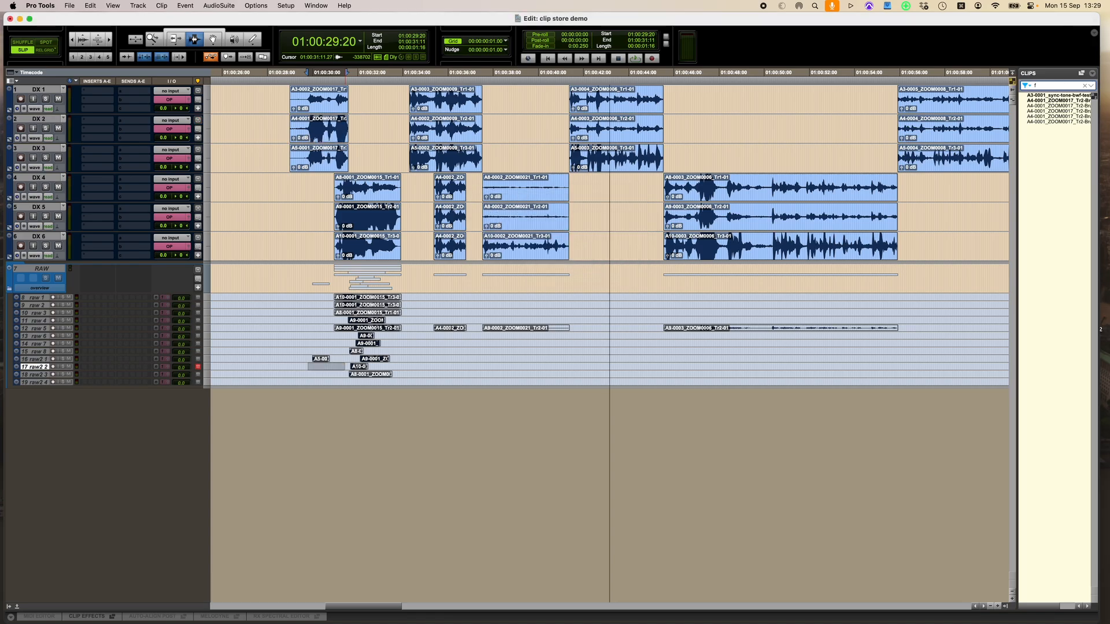
key(super+v)
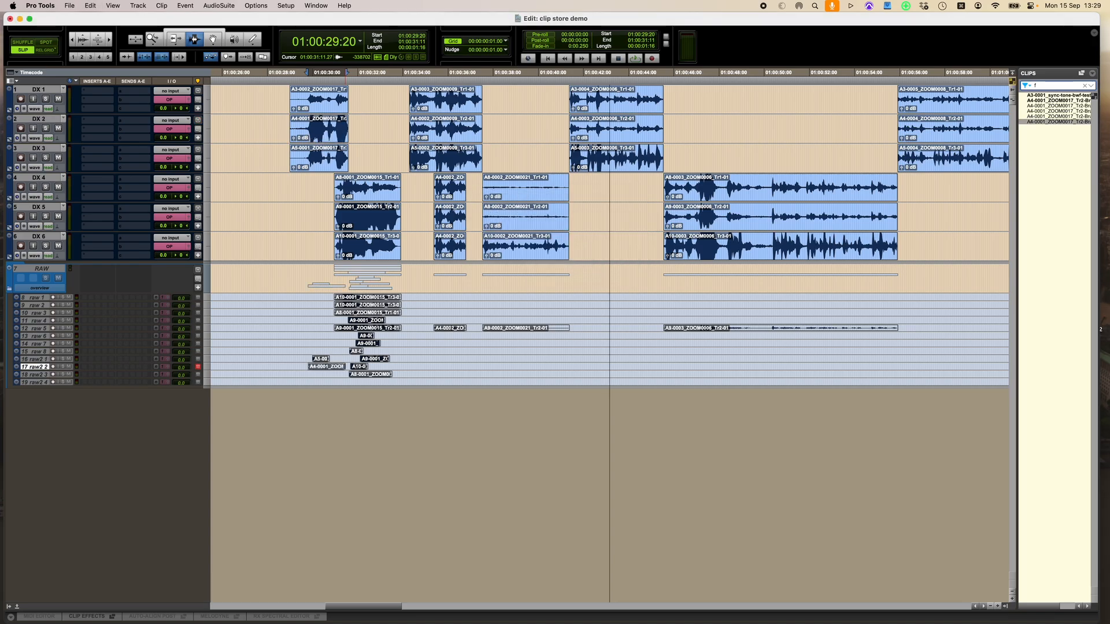